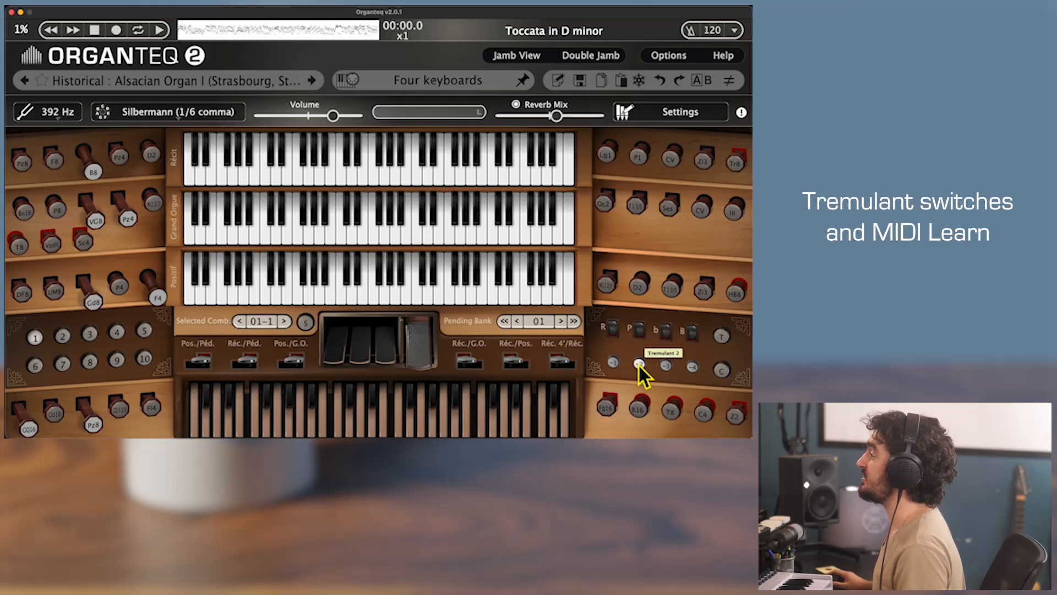
{"action": "left_click", "coordinate": [689, 371]}
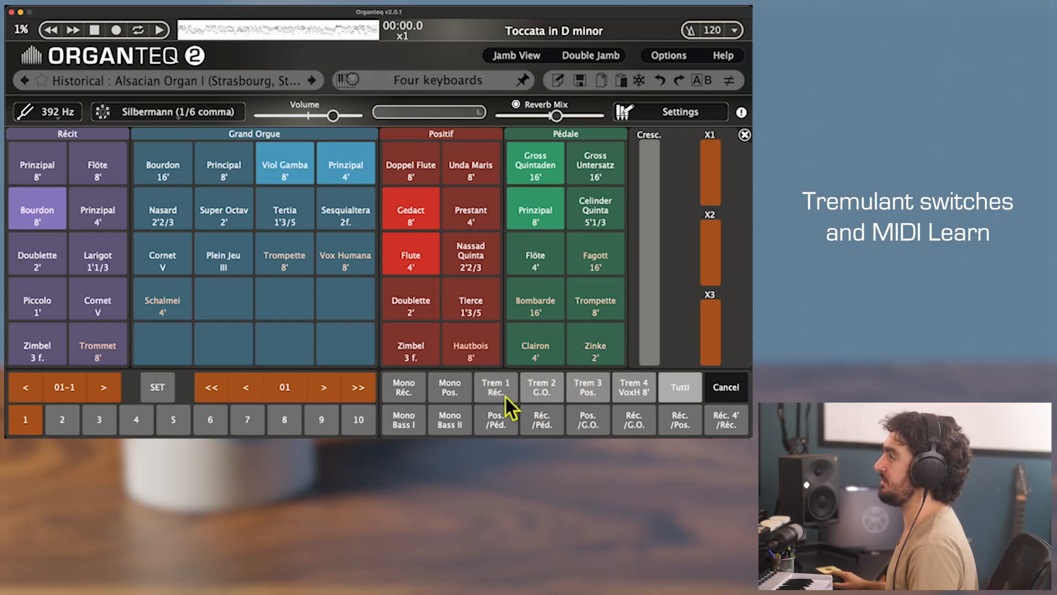
{"action": "left_click", "coordinate": [634, 388]}
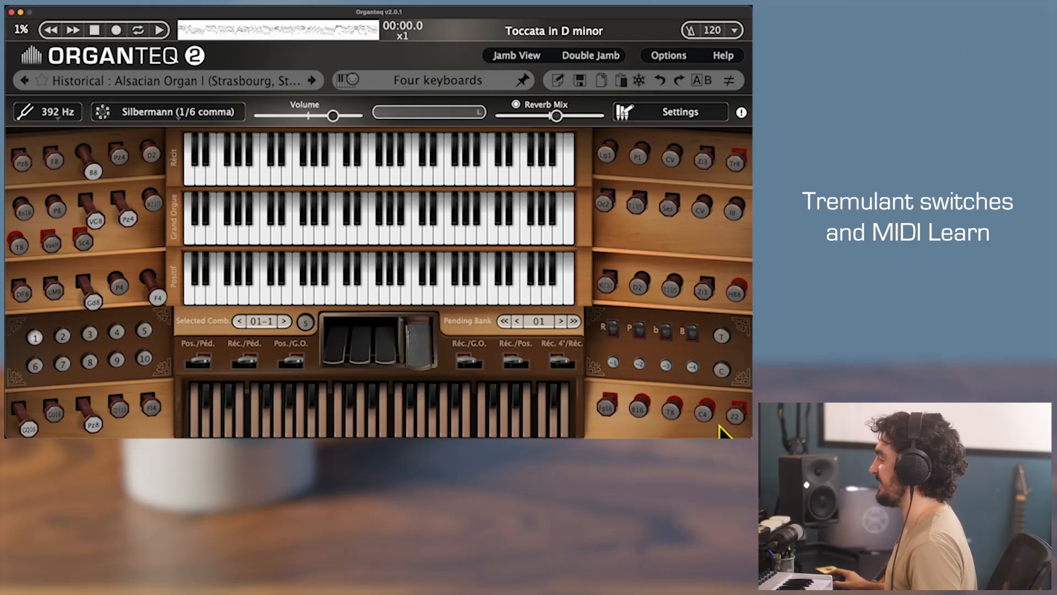
Use MIDI Learn on the Tremulant 1, 2, 3 and 4 switches to map each one to a MIDI control.
{"action": "left_click", "coordinate": [618, 366], "text": "super"}
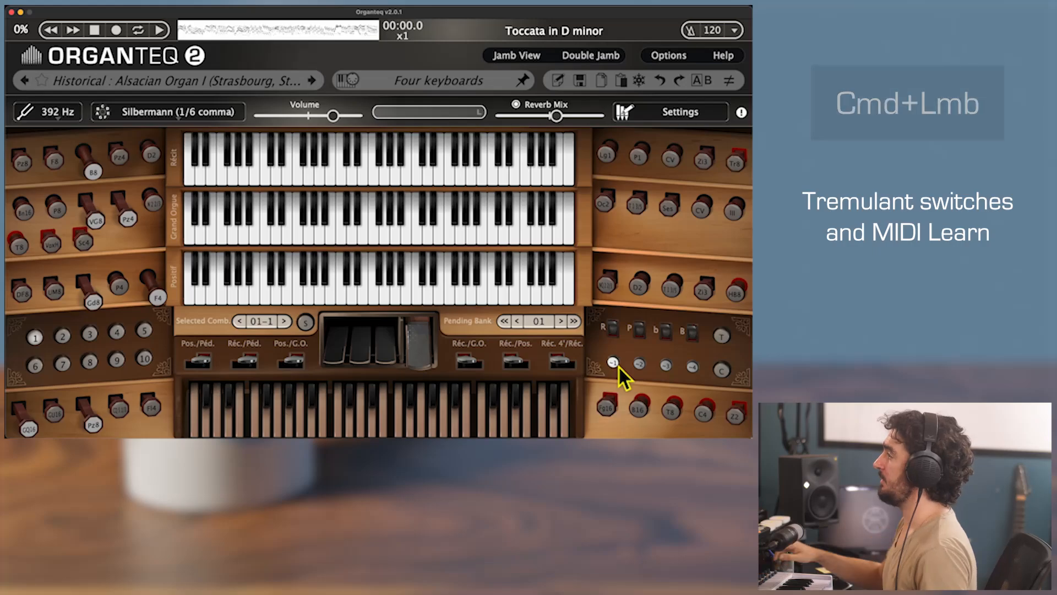
{"action": "left_click", "coordinate": [640, 365], "text": "super"}
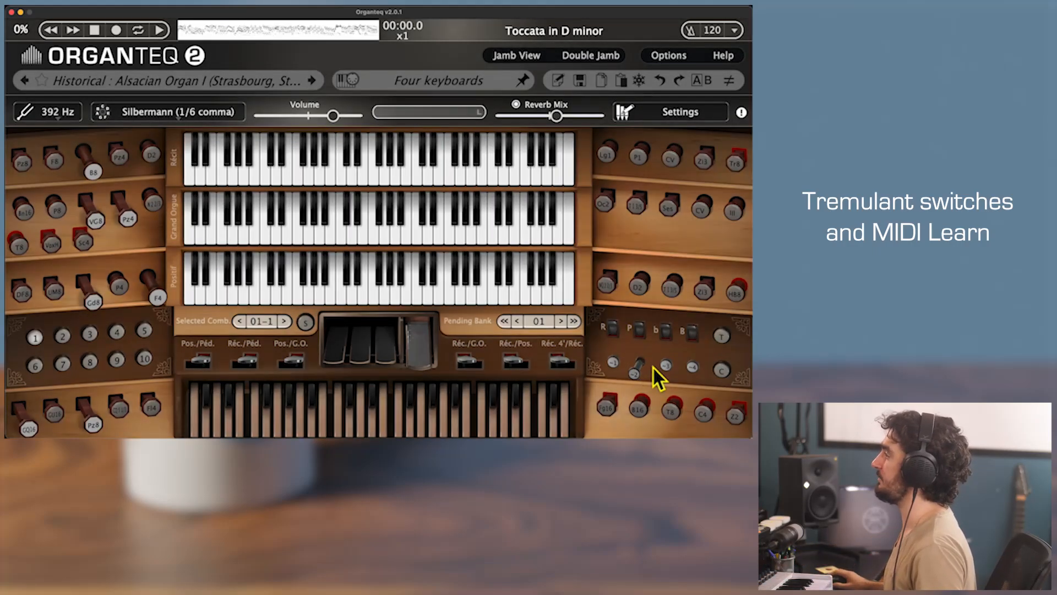
{"action": "left_click", "coordinate": [669, 366], "text": "super"}
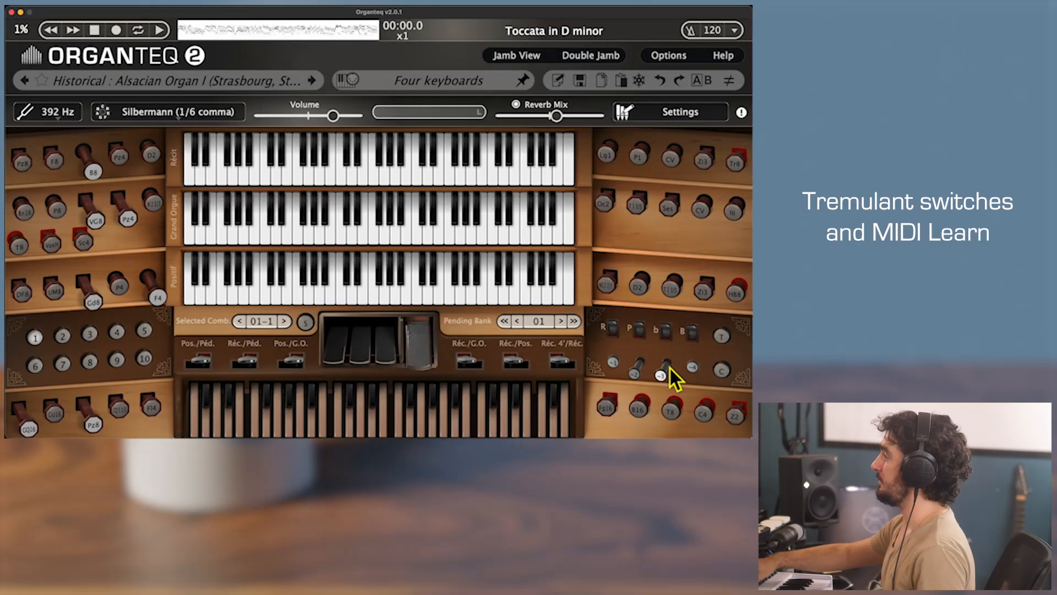
{"action": "left_click", "coordinate": [698, 372], "text": "super"}
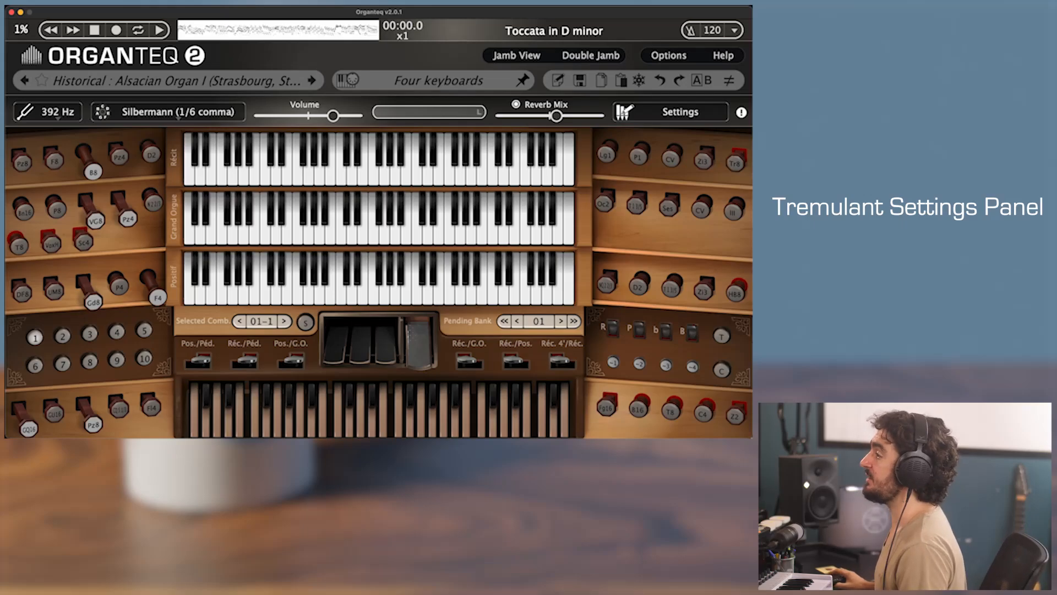
Open the Tremulant page of the Settings, and open it again from the Tremulant 1 switch's own options.
{"action": "left_click", "coordinate": [687, 119]}
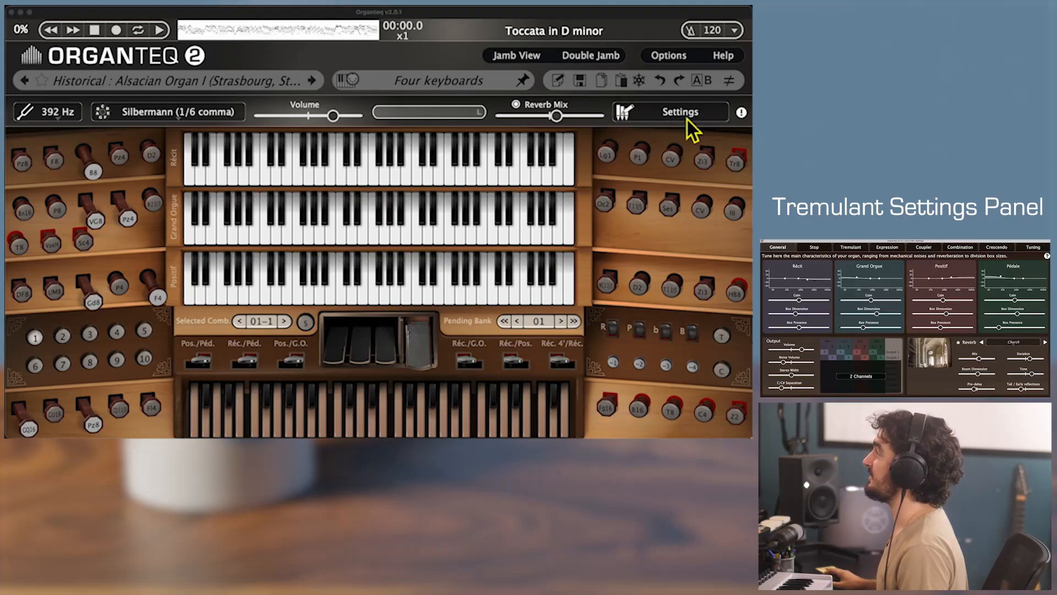
{"action": "left_click", "coordinate": [850, 252]}
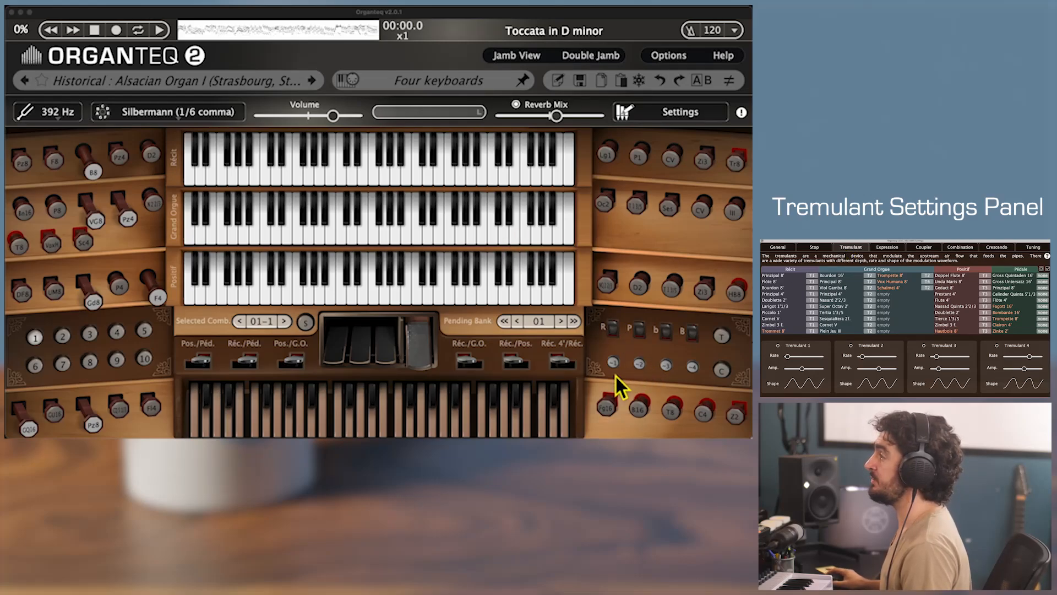
{"action": "right_click", "coordinate": [615, 363]}
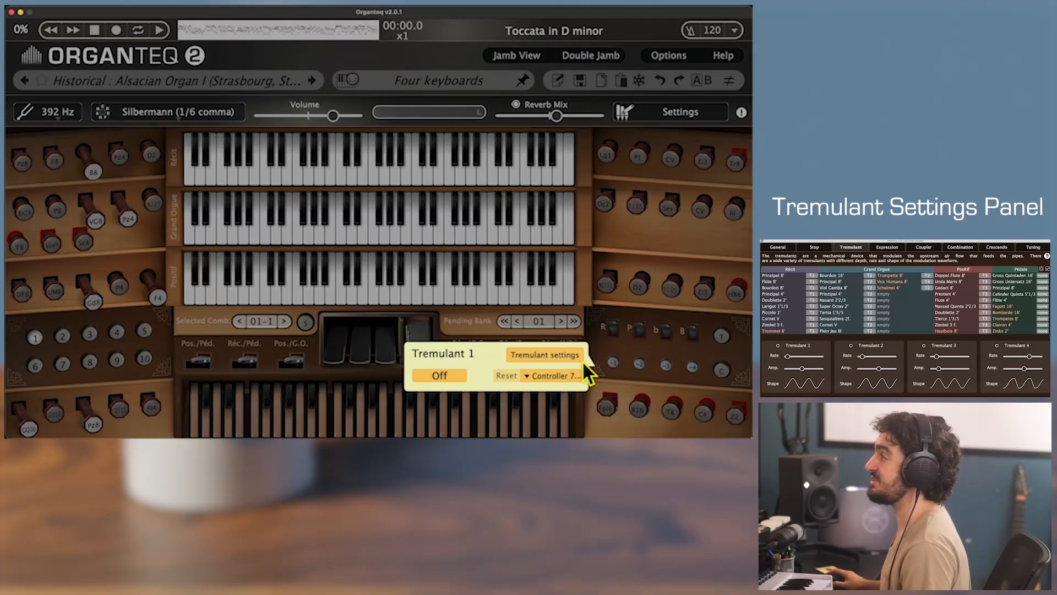
{"action": "left_click", "coordinate": [619, 350]}
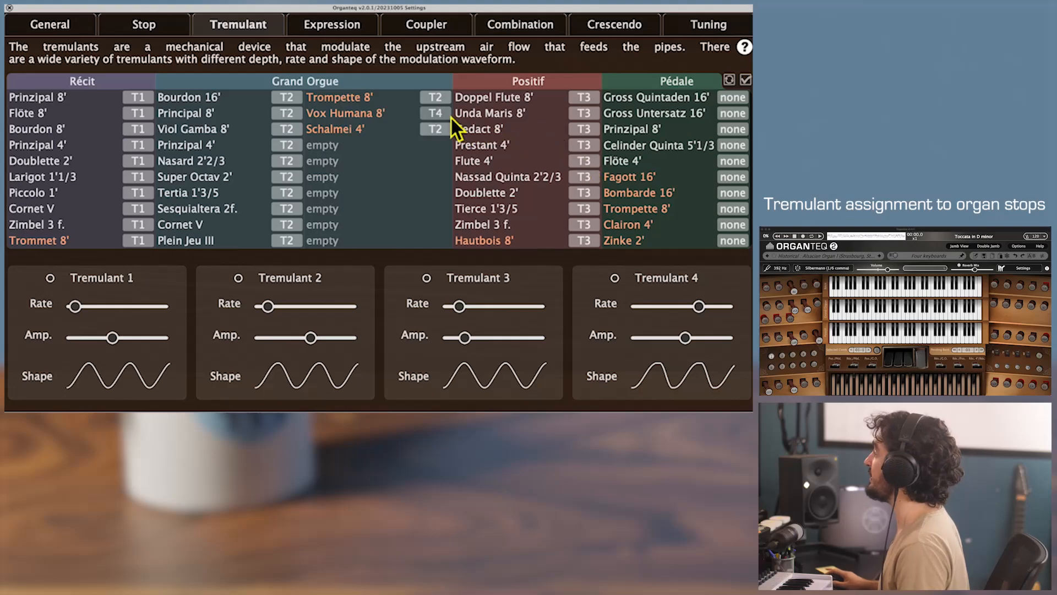
Try the assignments none, T2 and T4 on the Récit stop Larigot 1'1/3 and return it to T1.
{"action": "left_click", "coordinate": [150, 180]}
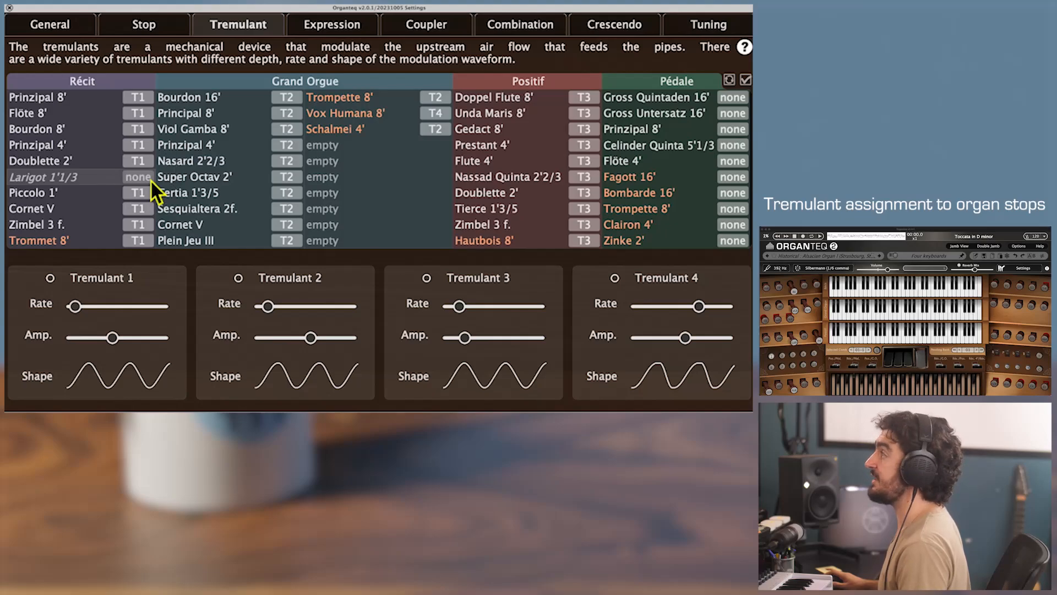
{"action": "left_click", "coordinate": [151, 180]}
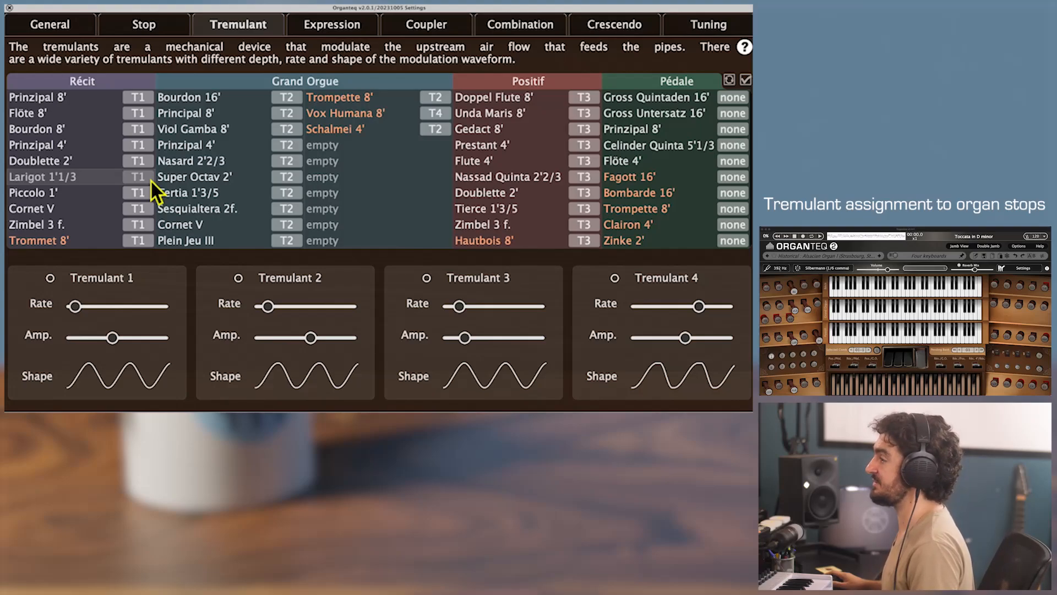
{"action": "left_click", "coordinate": [135, 177]}
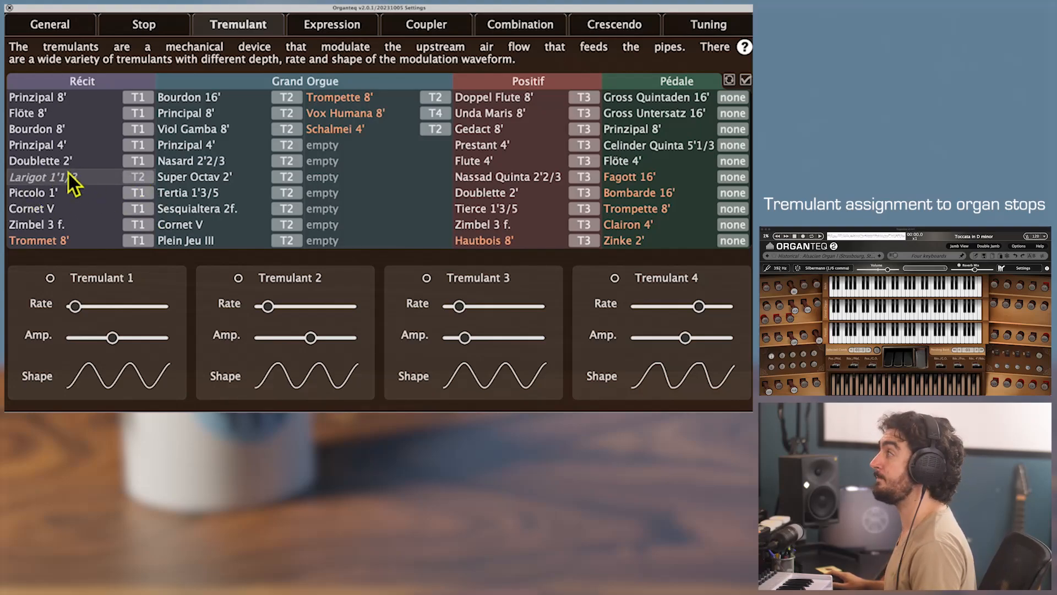
{"action": "left_click", "coordinate": [148, 179]}
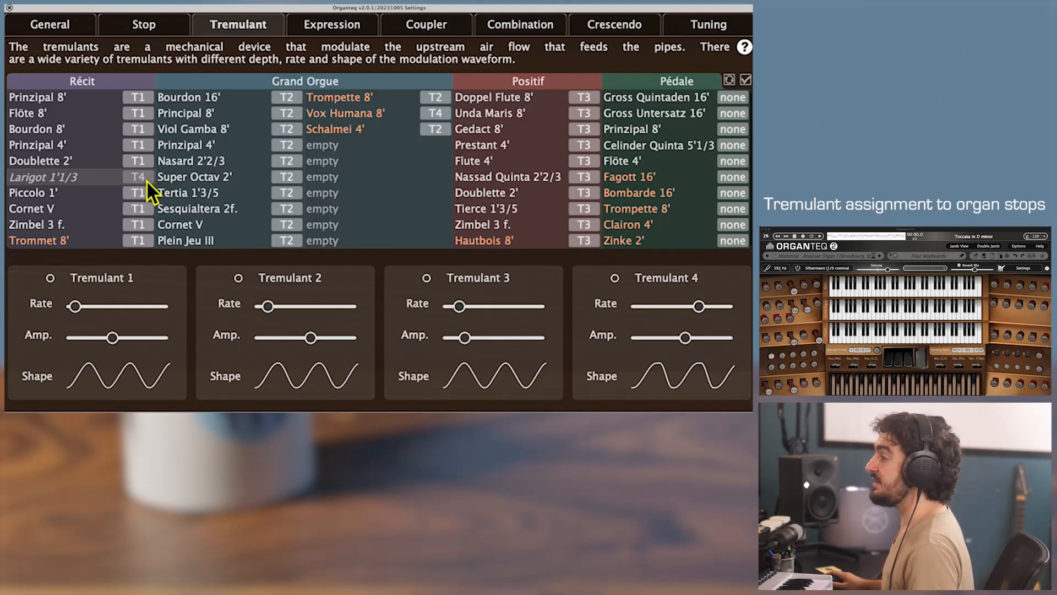
{"action": "left_click", "coordinate": [147, 180]}
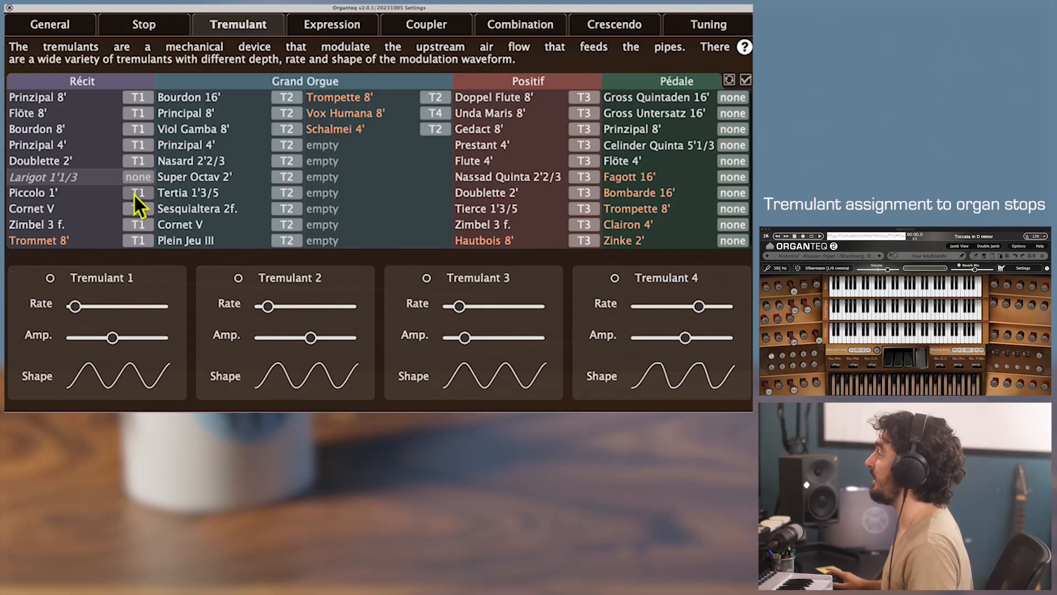
{"action": "left_click", "coordinate": [138, 177]}
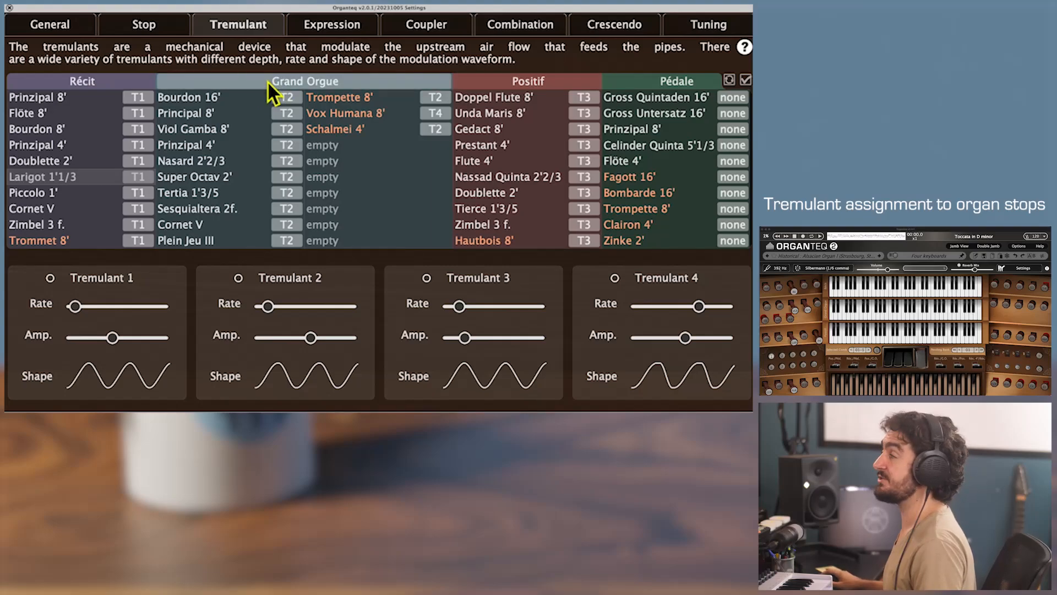
Assign tremulant T1 to all Grand Orgue stops at once, keeping the whole division selected.
{"action": "left_click", "coordinate": [291, 100]}
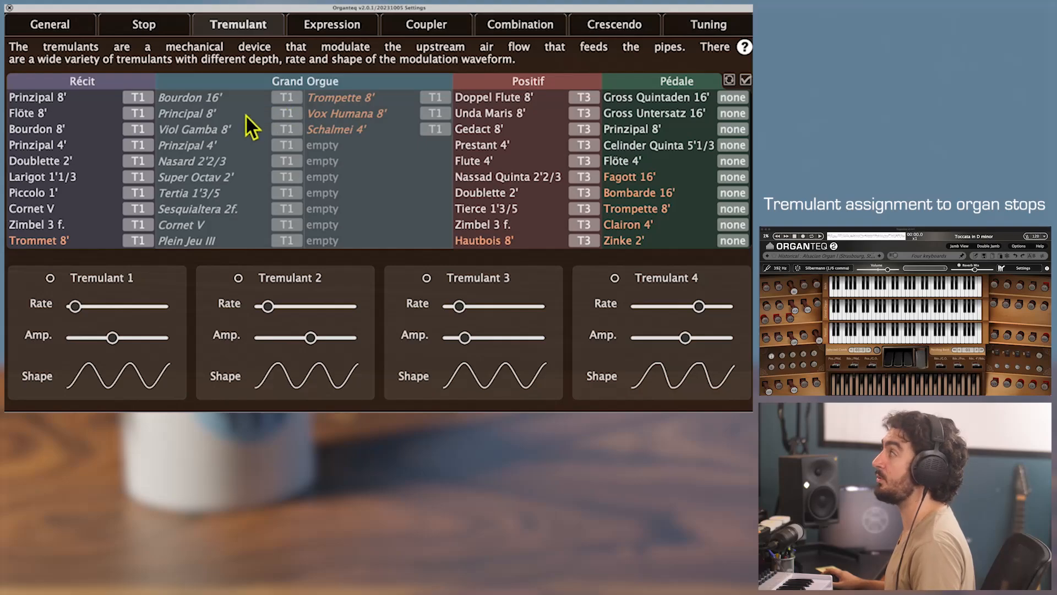
{"action": "left_click", "coordinate": [225, 77]}
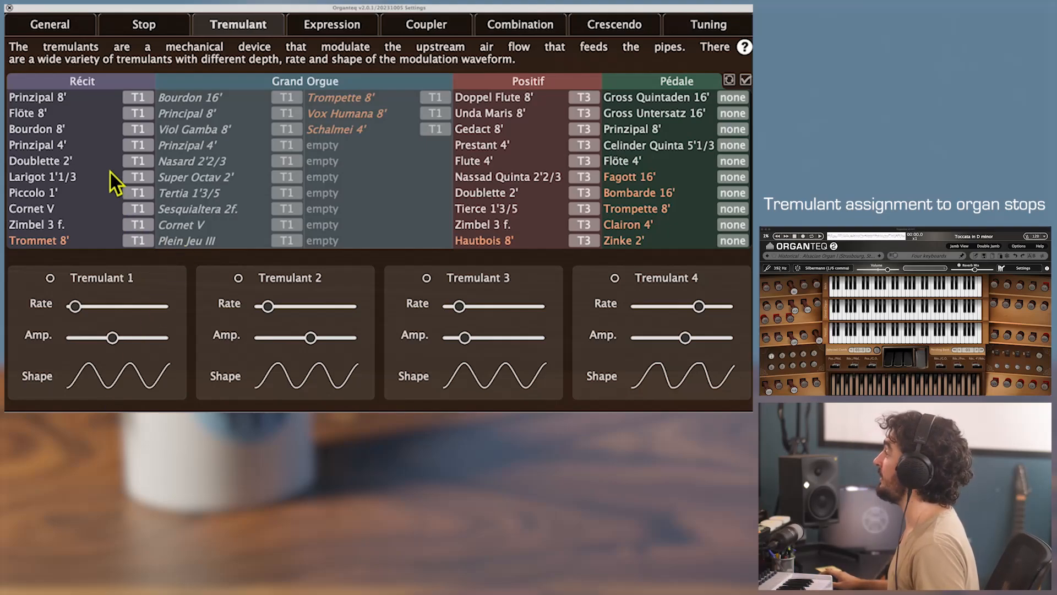
Try selecting individual stops, and the Grand Orgue range from Principal 8' to Sesquialtera 2f., and clear the selection.
{"action": "left_click", "coordinate": [207, 146]}
{"action": "left_click", "coordinate": [203, 195]}
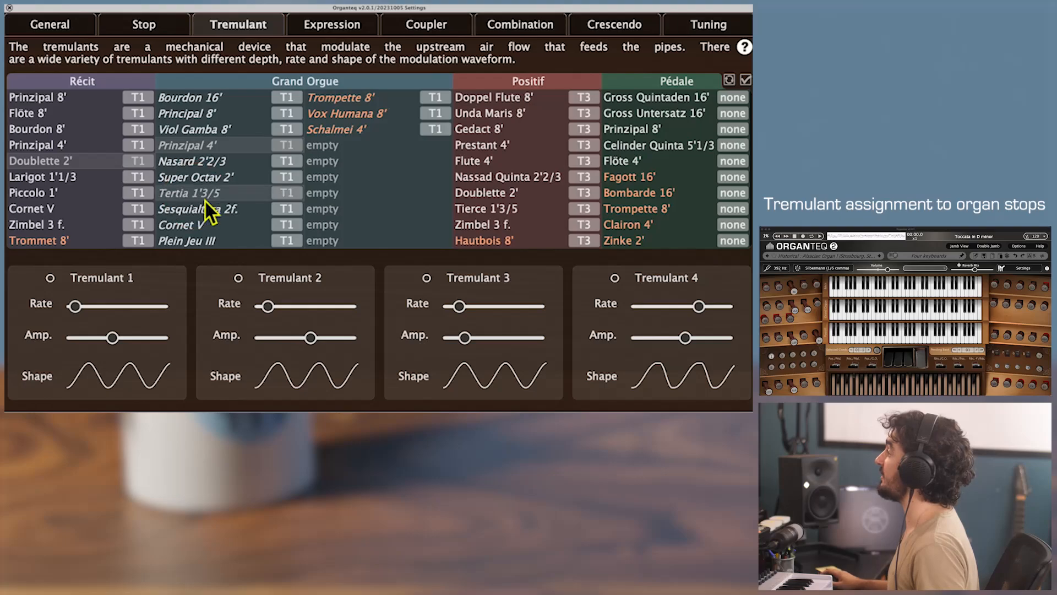
{"action": "left_click", "coordinate": [236, 165]}
{"action": "left_click", "coordinate": [332, 129]}
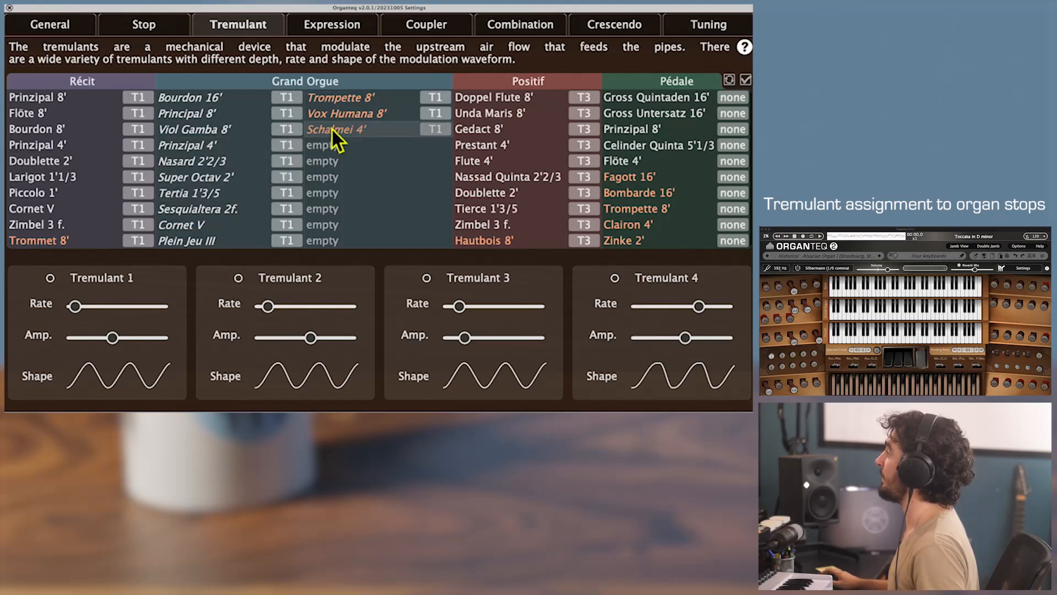
{"action": "left_click", "coordinate": [204, 114]}
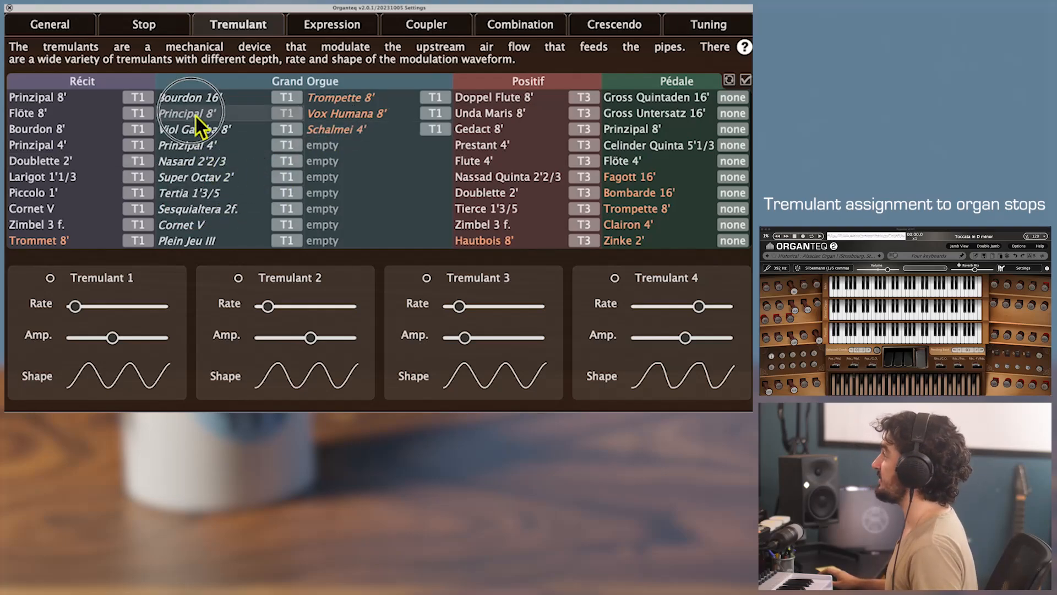
{"action": "left_click", "coordinate": [213, 210], "text": "shift"}
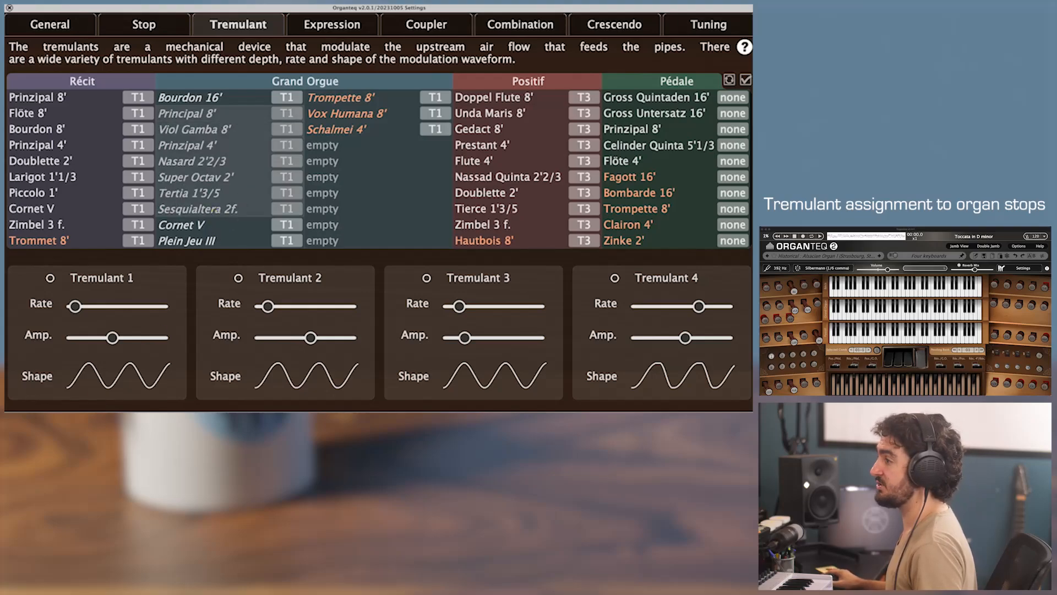
{"action": "left_click", "coordinate": [345, 194]}
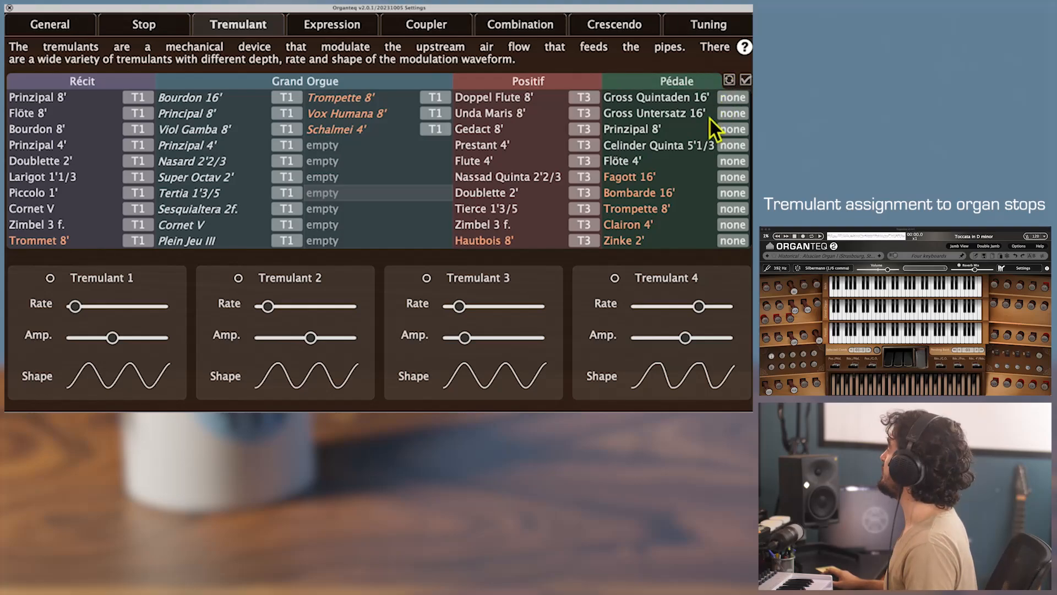
Select the stops of all divisions, try tremulant T4 on them, and set their assignment to none.
{"action": "left_click", "coordinate": [746, 81]}
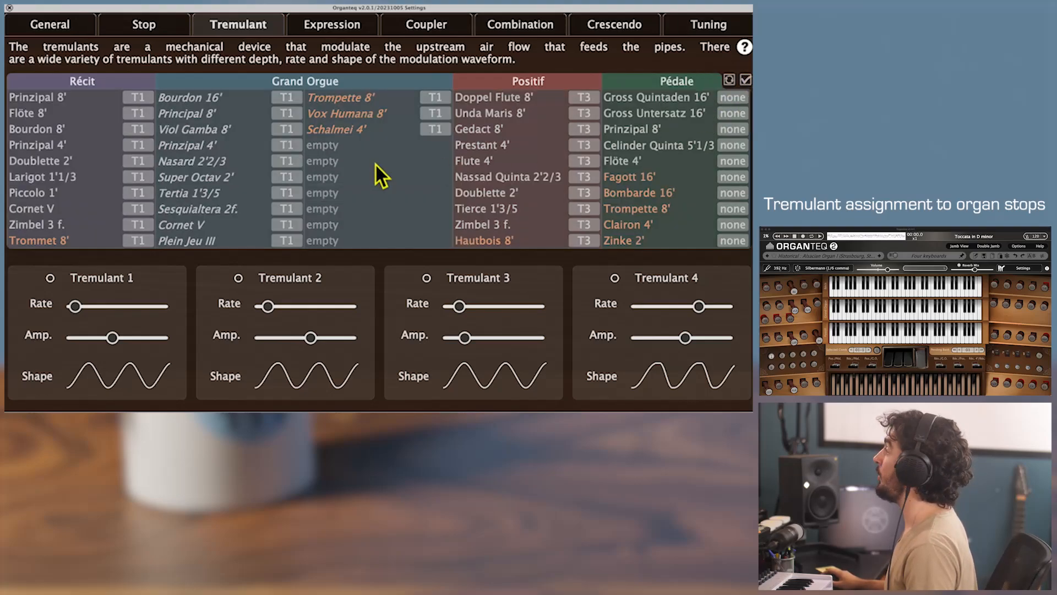
{"action": "left_click", "coordinate": [295, 161]}
{"action": "left_click", "coordinate": [295, 160]}
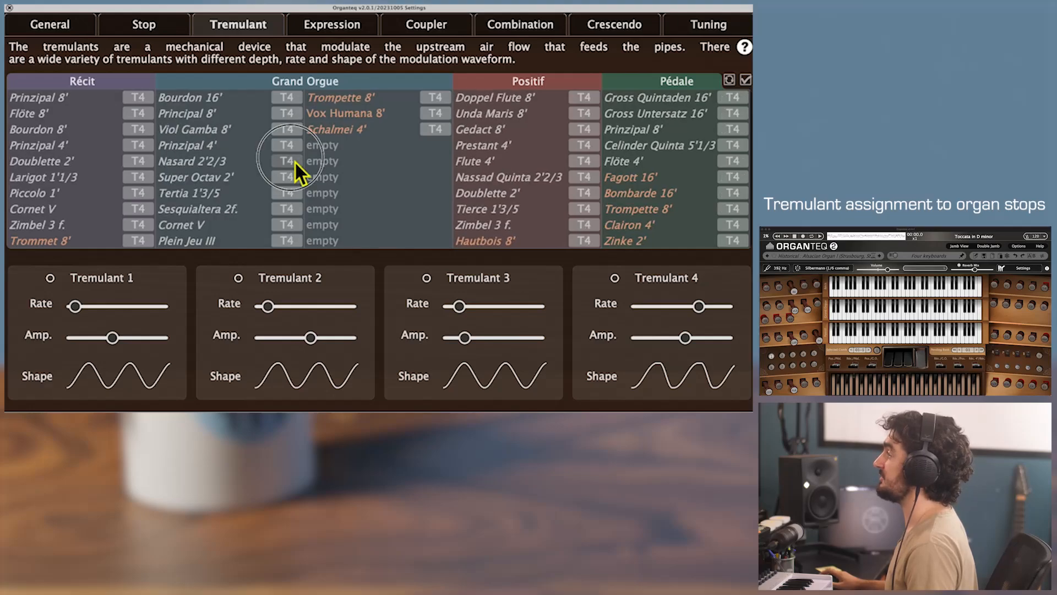
{"action": "left_click", "coordinate": [295, 161]}
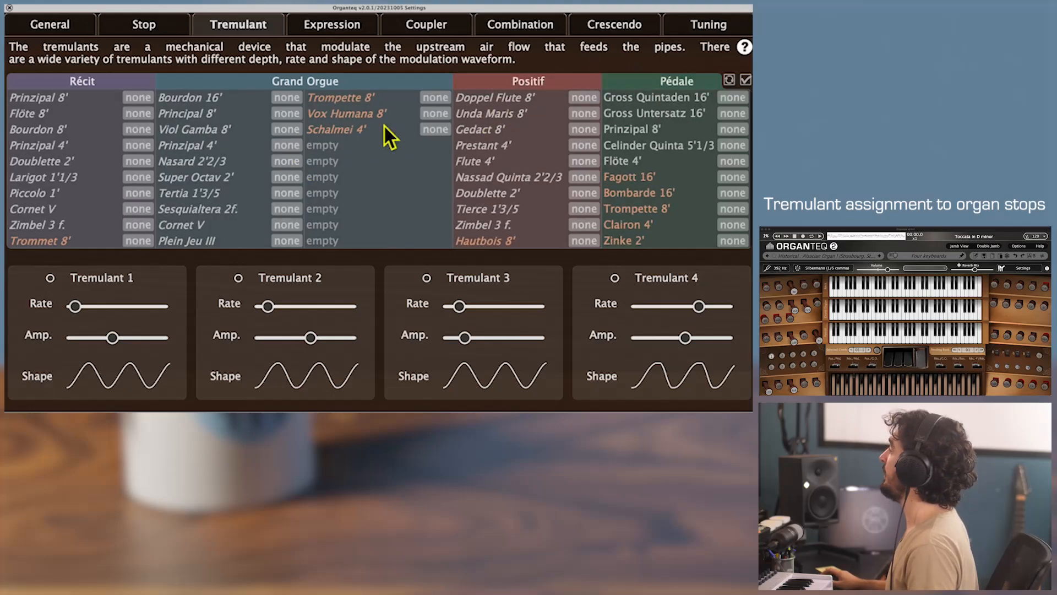
Select the separate Grand Orgue stops Viol Gamba 8', Super Octav 2', Tertia 1'3/5 and Schalmei 4' together.
{"action": "left_click", "coordinate": [223, 132]}
{"action": "left_click", "coordinate": [215, 177], "text": "ctrl"}
{"action": "left_click", "coordinate": [206, 192], "text": "ctrl"}
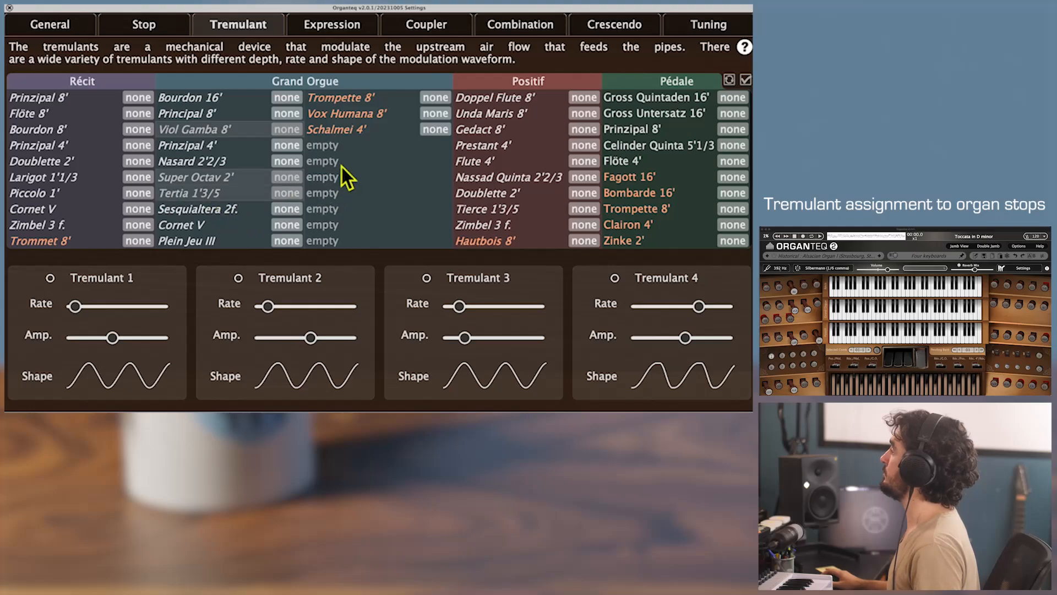
{"action": "left_click", "coordinate": [353, 130], "text": "ctrl"}
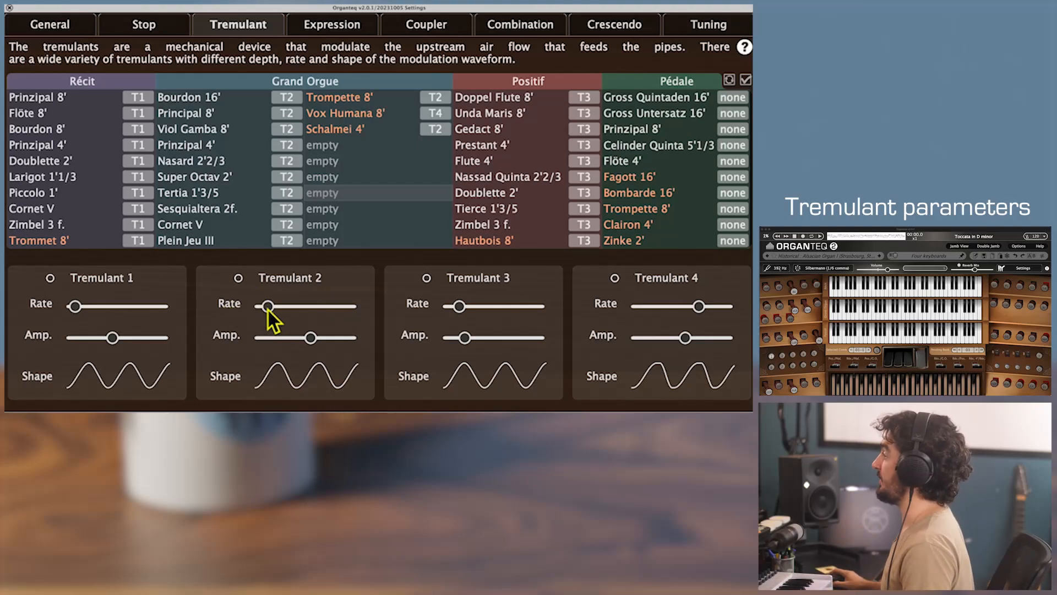
Raise Tremulant 2's rate to about a third of its range and check its LFO shape and skew values.
{"action": "left_click_drag", "start_coordinate": [268, 308], "coordinate": [328, 342]}
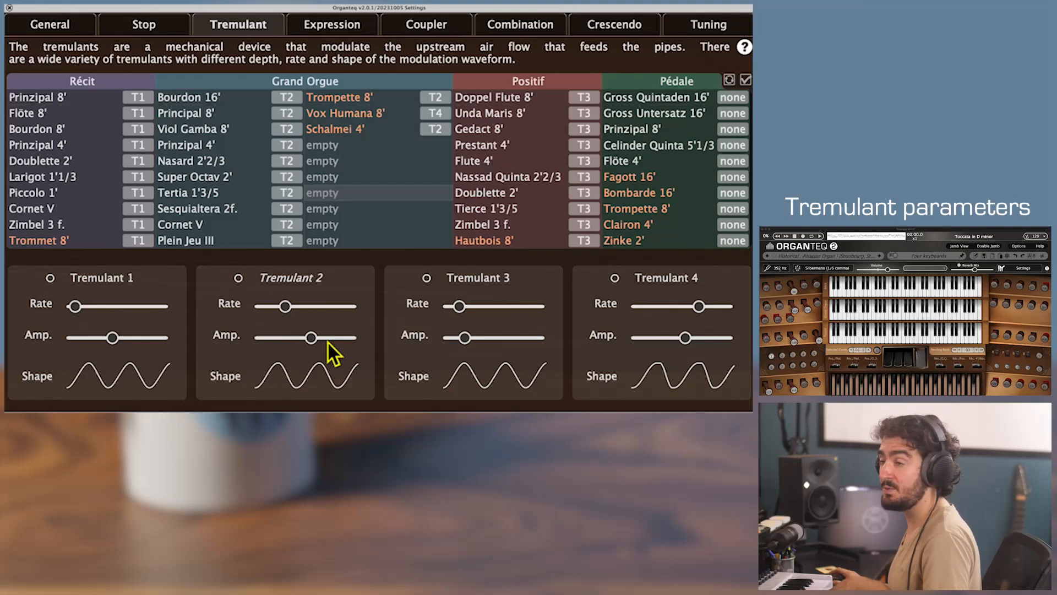
{"action": "left_click", "coordinate": [296, 378]}
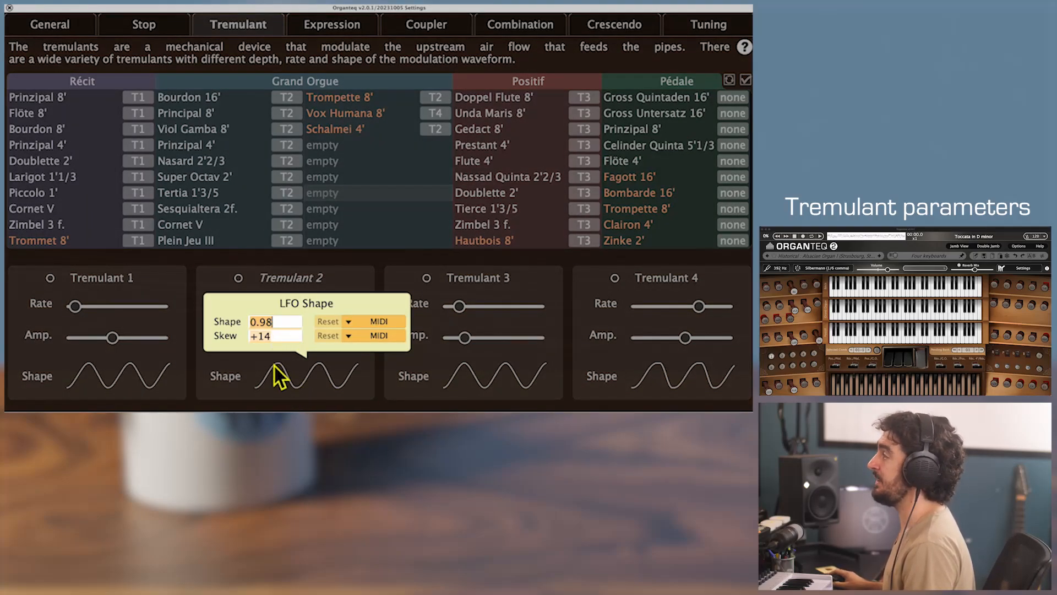
{"action": "left_click", "coordinate": [274, 365]}
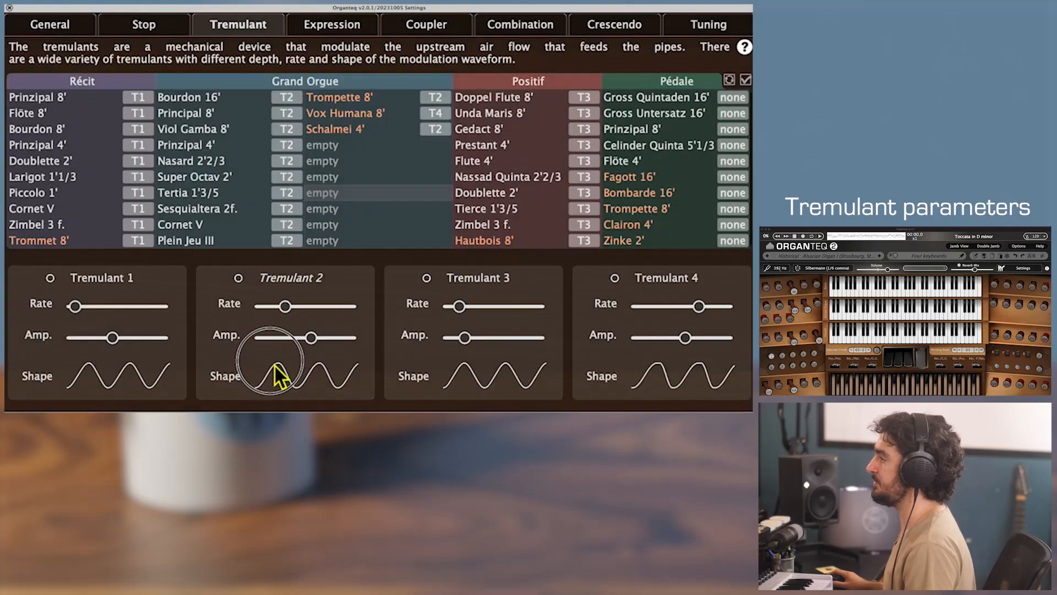
Reshape Tremulant 2's LFO waveform, trying square, rounded and triangular forms and ending on a skewed square wave.
{"action": "left_click", "coordinate": [300, 385]}
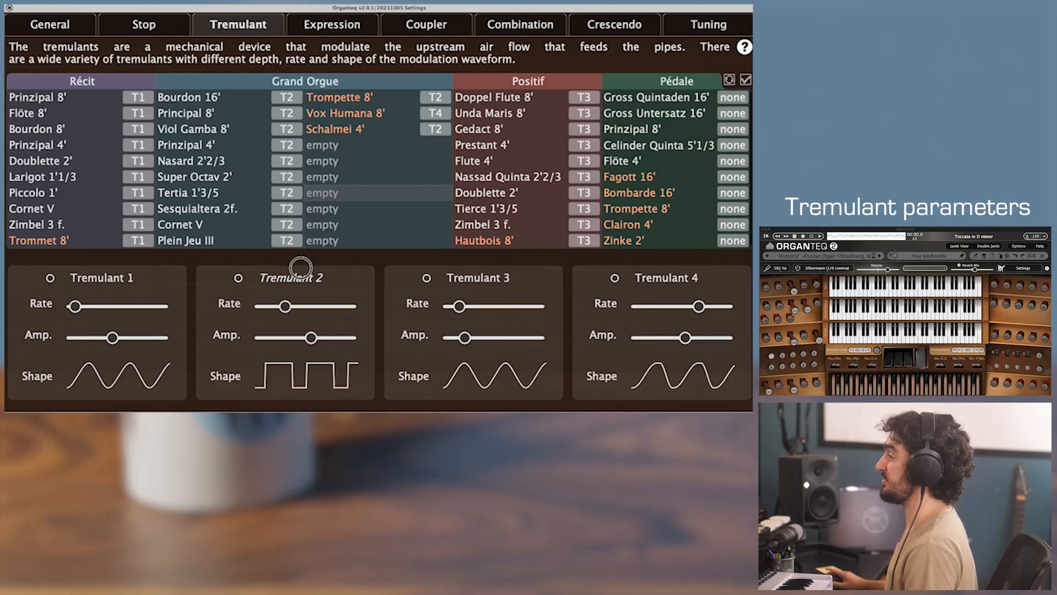
{"action": "left_click", "coordinate": [288, 392]}
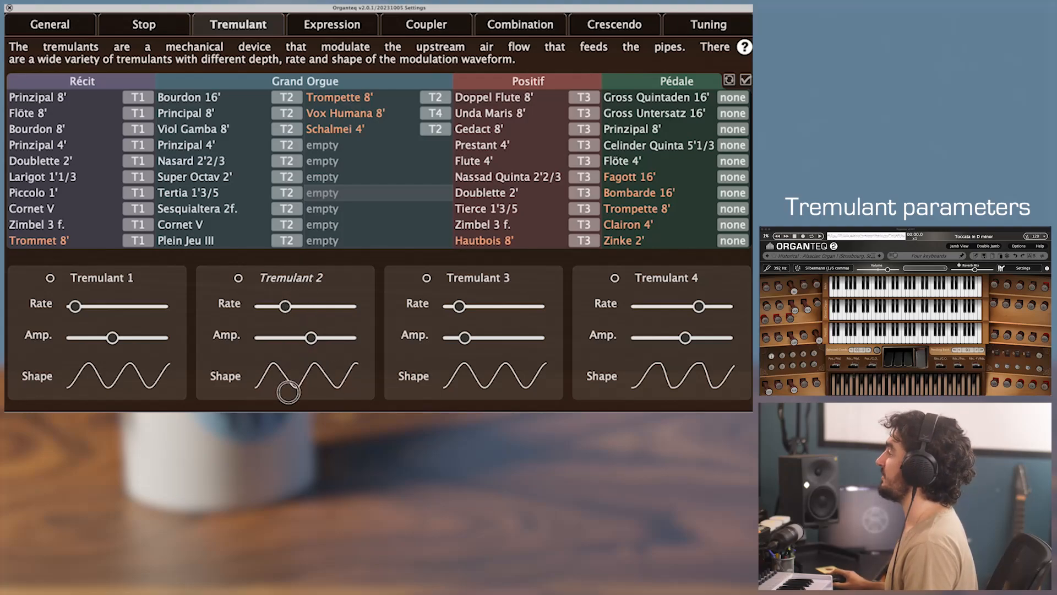
{"action": "left_click", "coordinate": [288, 392]}
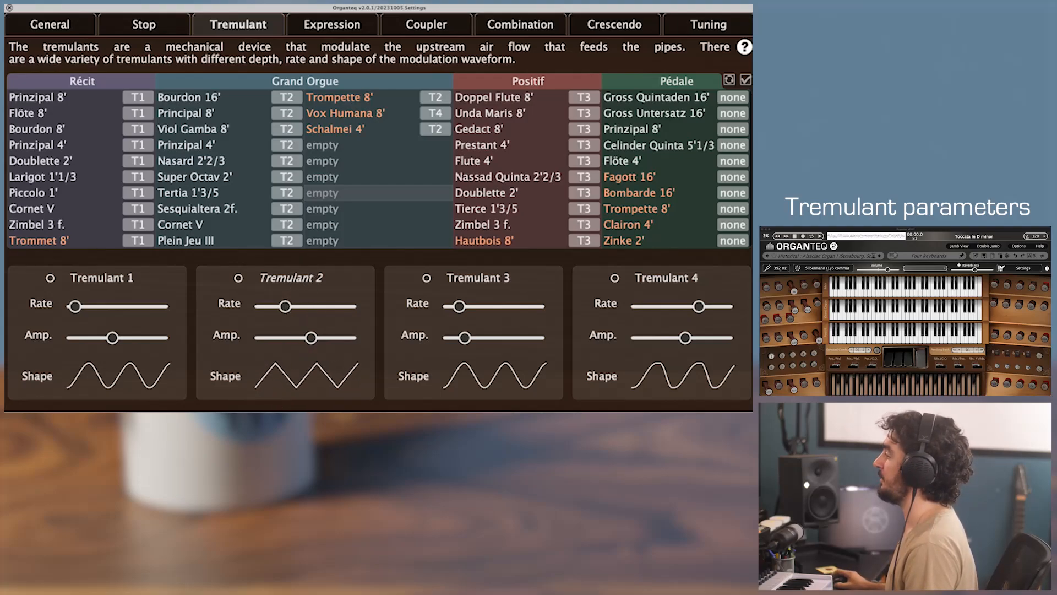
{"action": "left_click", "coordinate": [293, 389]}
{"action": "left_click", "coordinate": [314, 381]}
{"action": "left_click", "coordinate": [315, 380]}
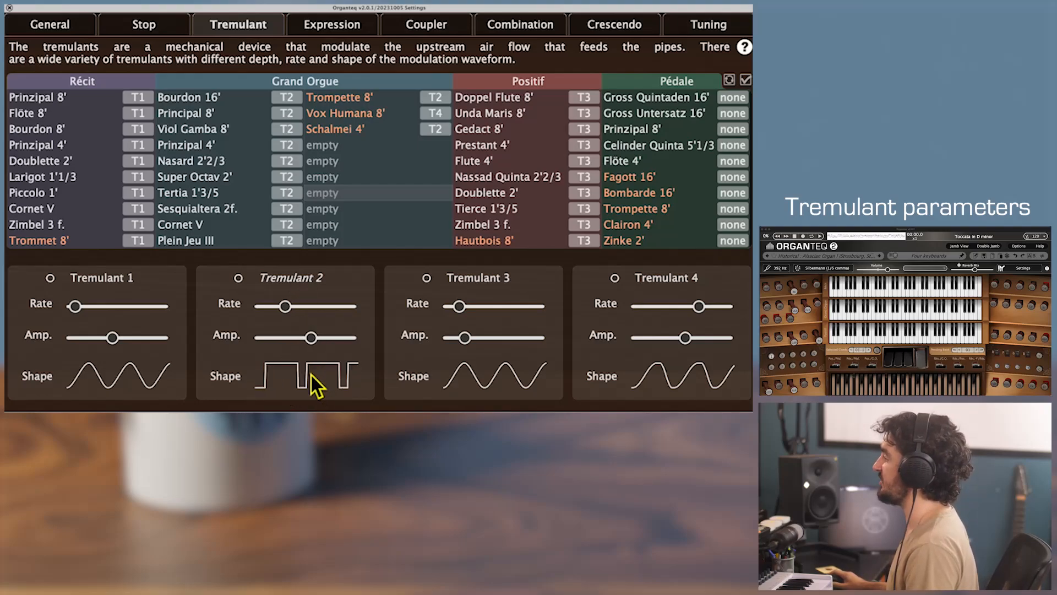
Set Tremulant 2's LFO shape to 1.00 and skew to 0, and check its amplitude value.
{"action": "mouse_move", "coordinate": [312, 374]}
{"action": "left_mouse_down"}
{"action": "mouse_move", "coordinate": [266, 371]}
{"action": "mouse_move", "coordinate": [293, 374]}
{"action": "left_mouse_up"}
{"action": "right_click", "coordinate": [295, 375]}
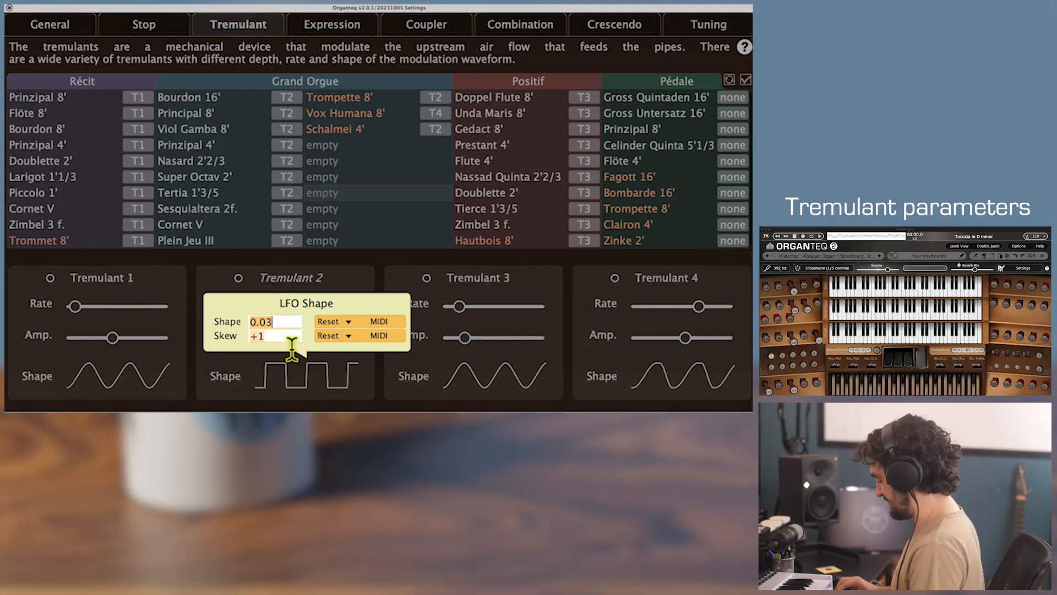
{"action": "key", "text": "BackSpace"}
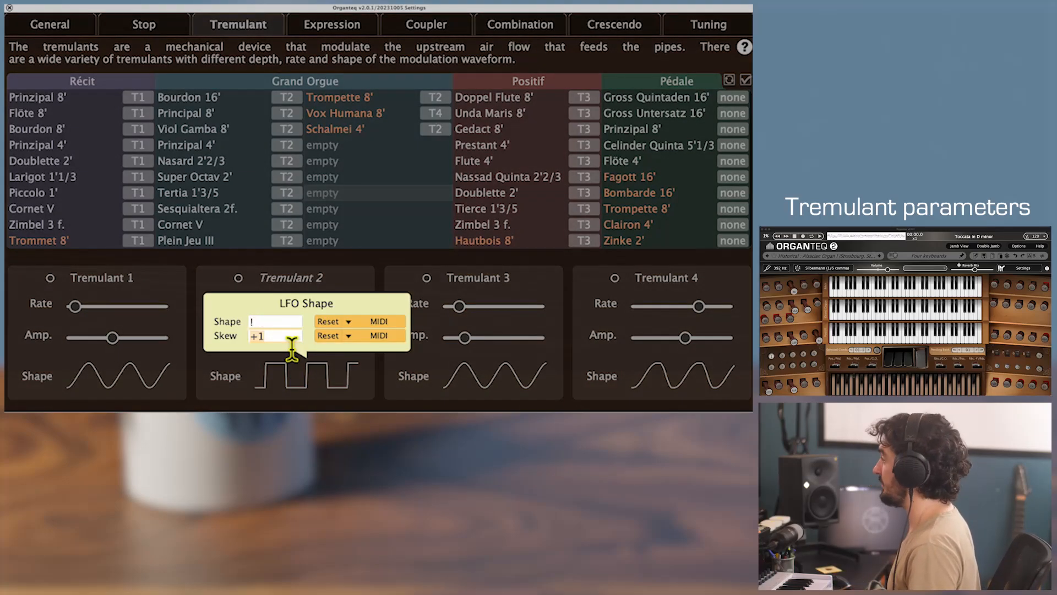
{"action": "type", "text": "1"}
{"action": "key", "text": "Tab"}
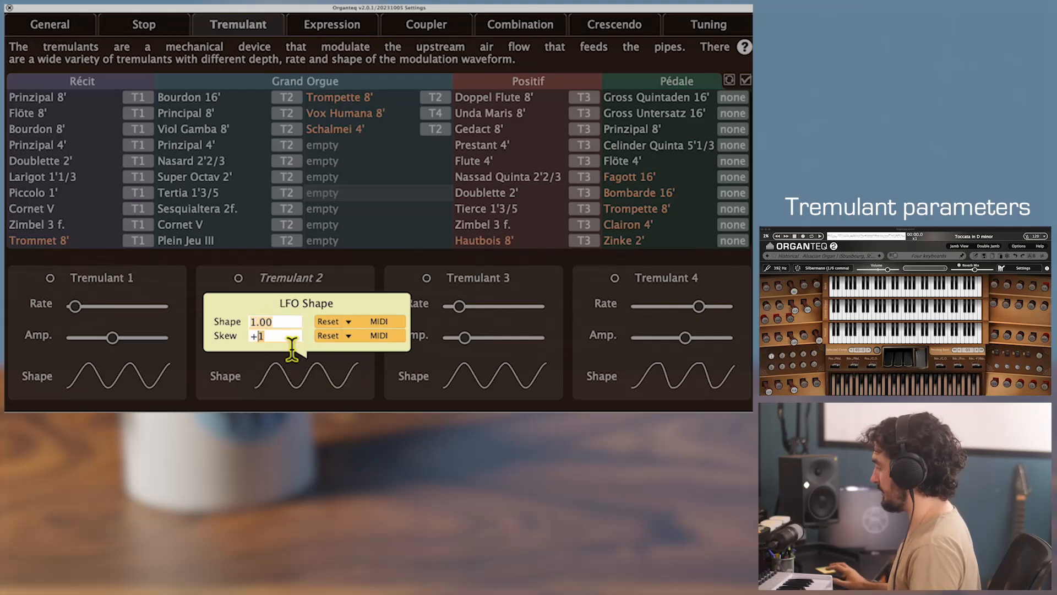
{"action": "key", "text": "BackSpace"}
{"action": "key", "text": "BackSpace"}
{"action": "type", "text": "0"}
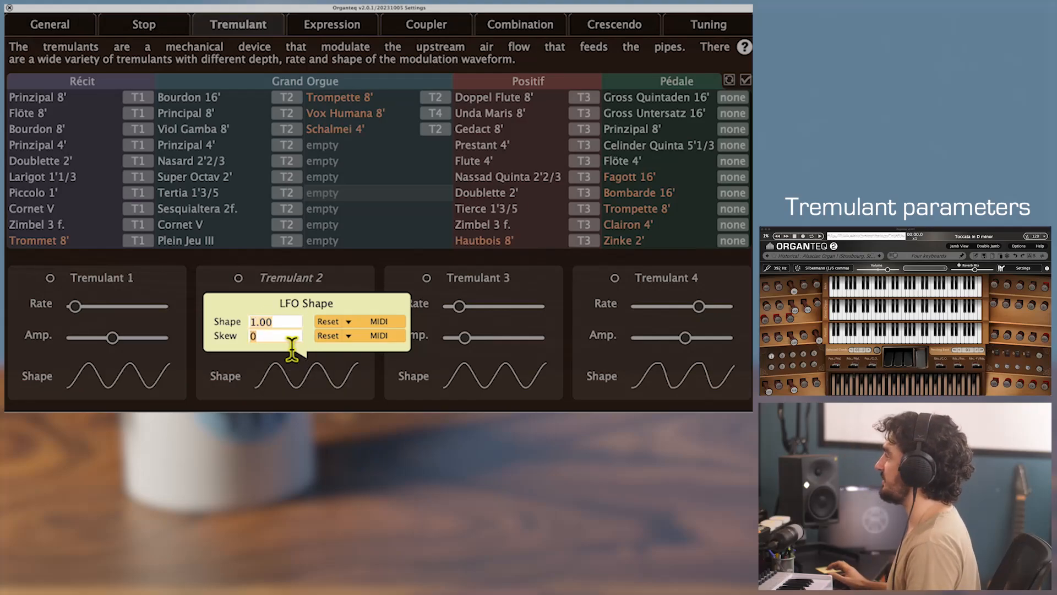
{"action": "key", "text": "Return"}
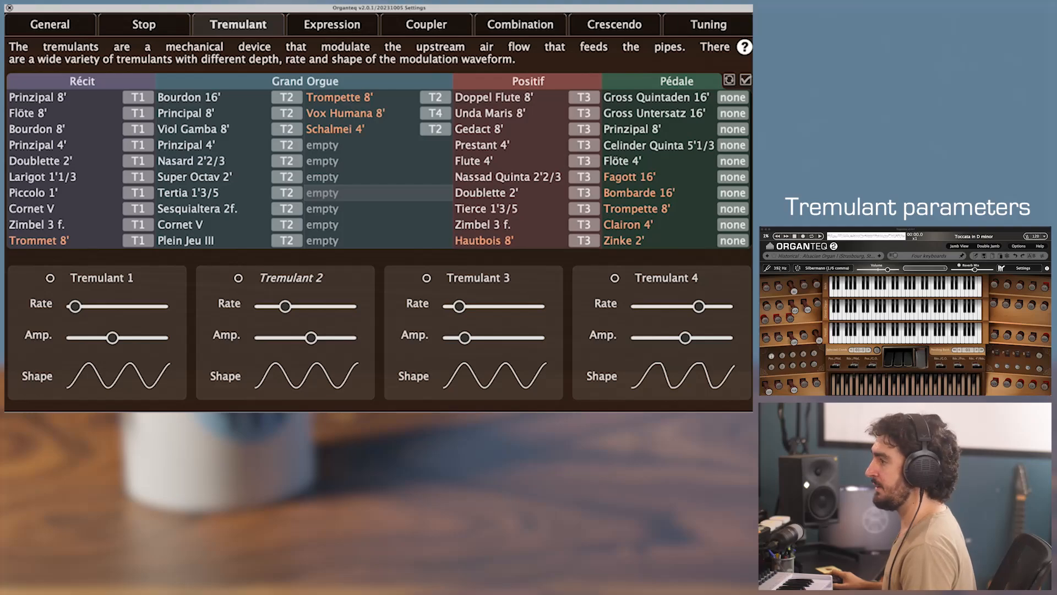
{"action": "right_click", "coordinate": [313, 342]}
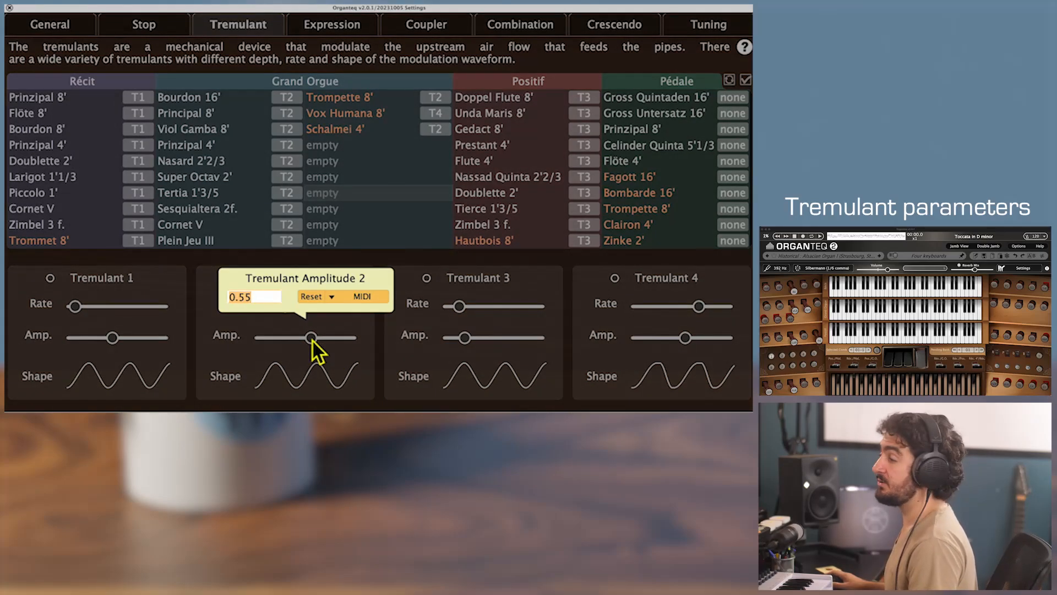
{"action": "left_click", "coordinate": [289, 329]}
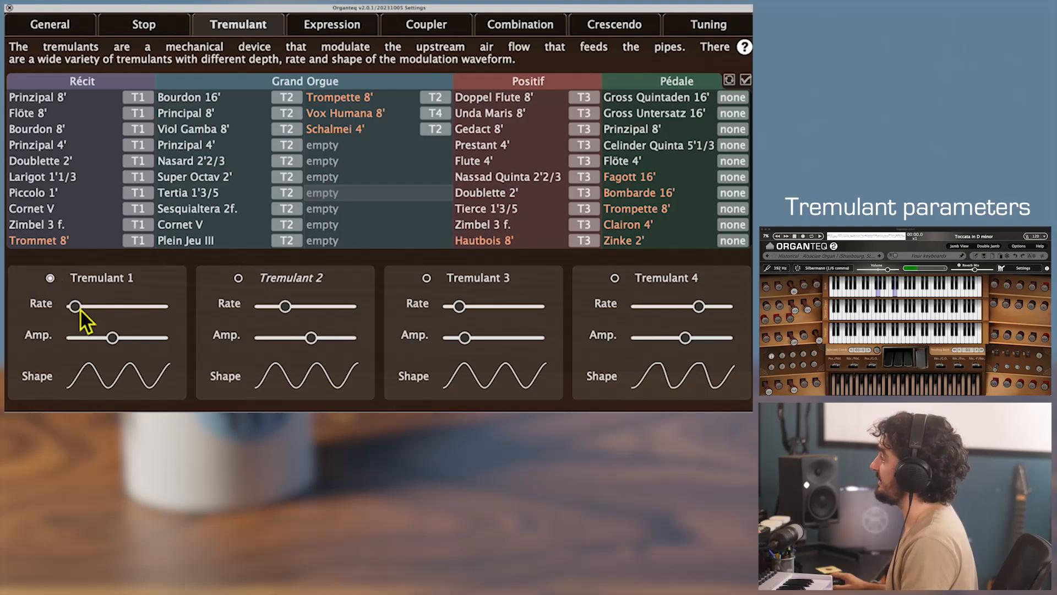
Raise Tremulant 1's rate to about the middle, its amplitude to maximum, and reshape its waveform into a falling sawtooth.
{"action": "left_click_drag", "start_coordinate": [79, 308], "coordinate": [163, 312]}
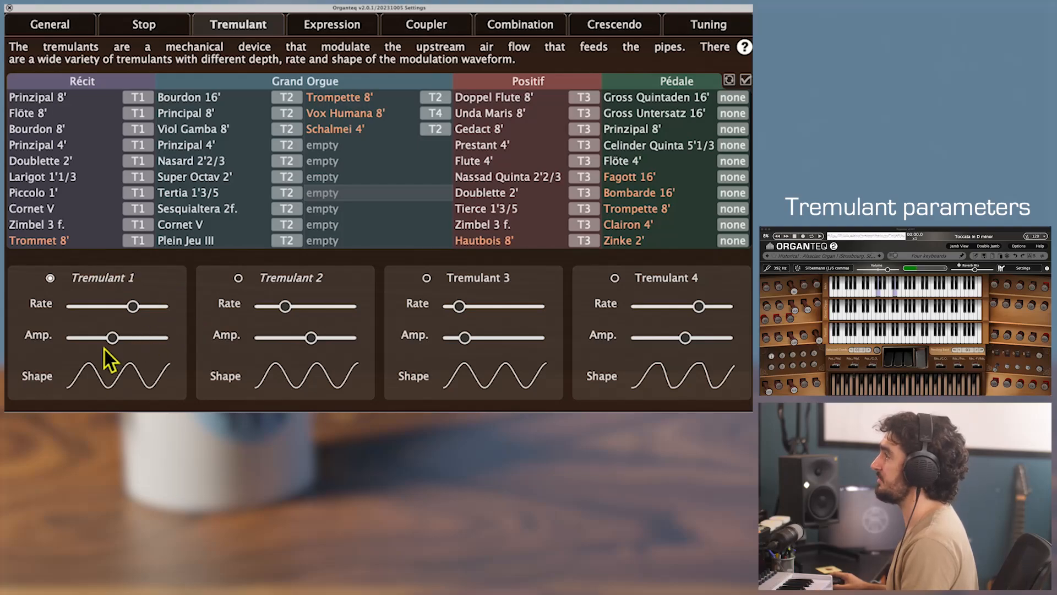
{"action": "left_click_drag", "start_coordinate": [137, 309], "coordinate": [172, 339]}
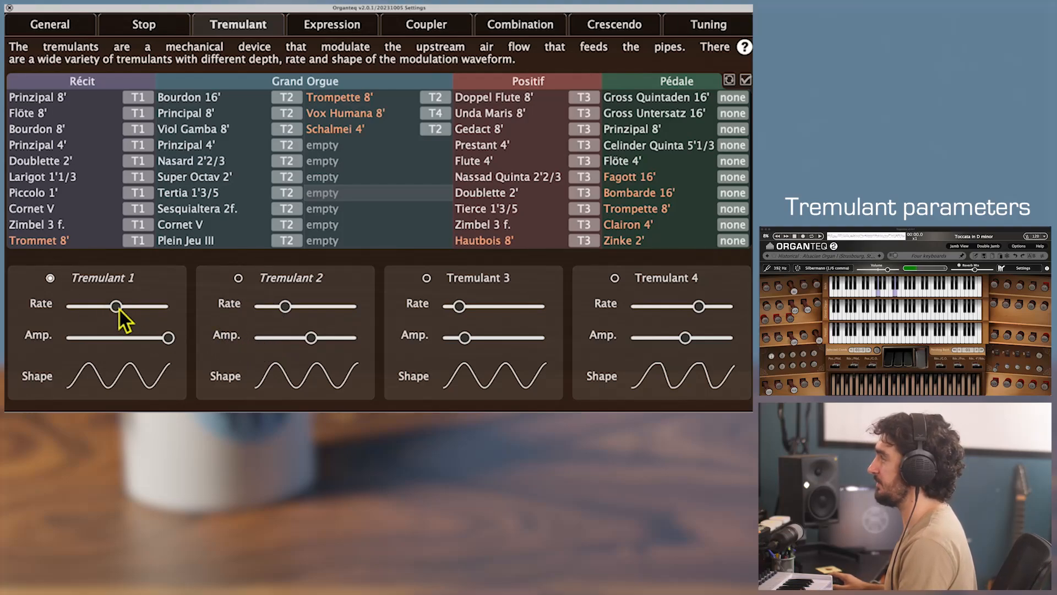
{"action": "left_click_drag", "start_coordinate": [118, 308], "coordinate": [116, 309]}
{"action": "left_click_drag", "start_coordinate": [120, 380], "coordinate": [70, 396]}
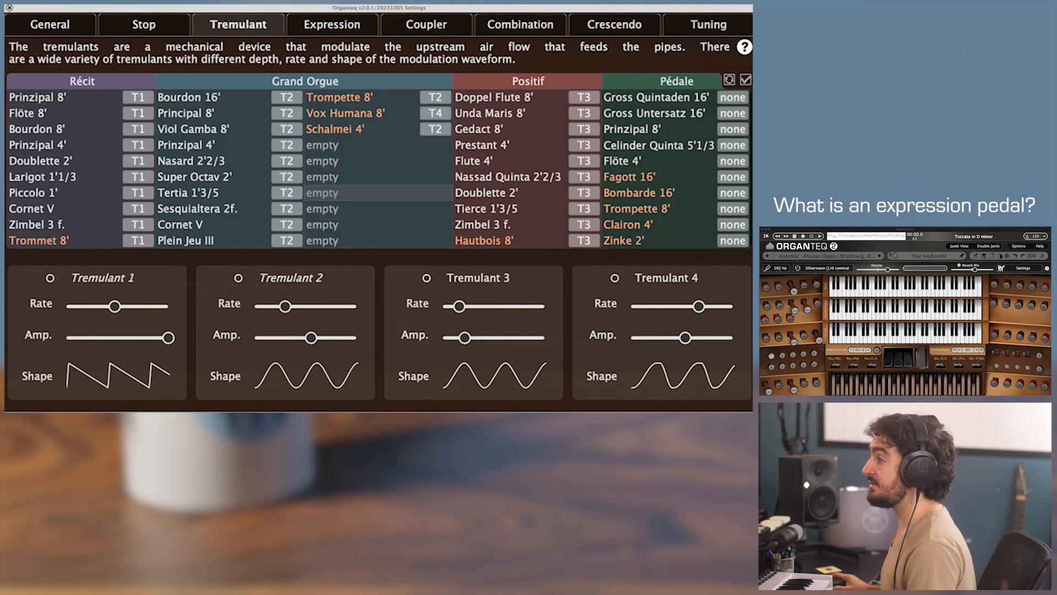
Show the General settings and look at the X1 to X3 expression sliders in the Jamb View, then return to the console.
{"action": "left_click", "coordinate": [77, 30]}
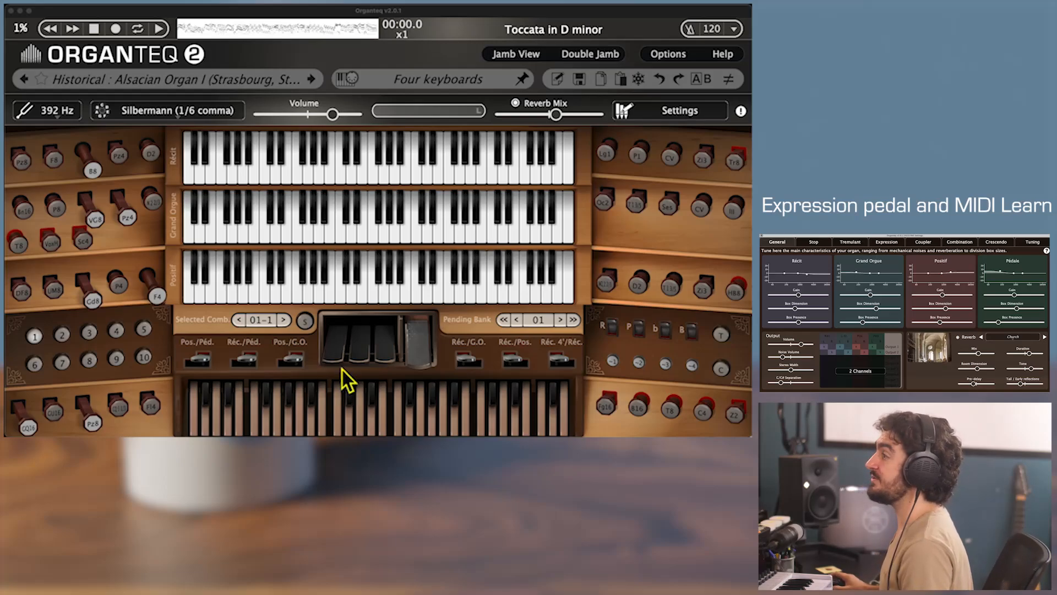
{"action": "left_click", "coordinate": [379, 343]}
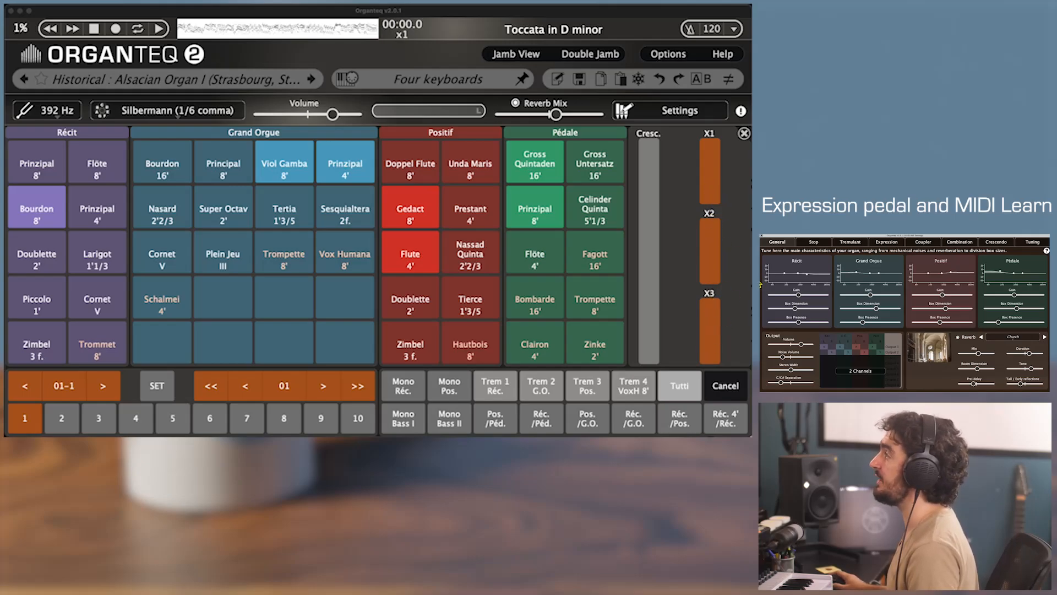
{"action": "left_click", "coordinate": [744, 133]}
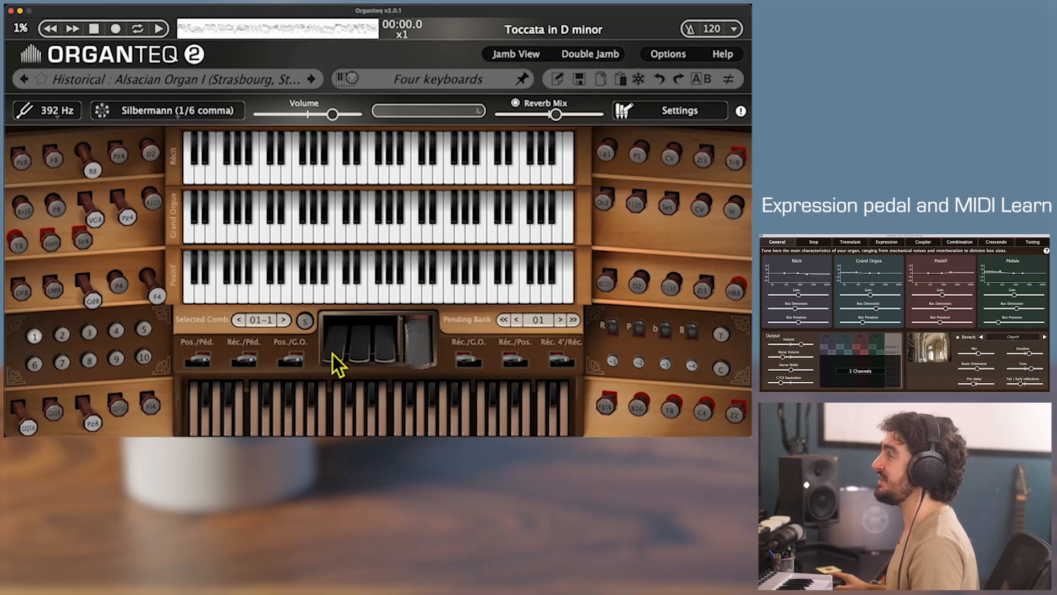
Map Expression Pedal 1 on the console to a MIDI controller with MIDI Learn.
{"action": "mouse_move", "coordinate": [344, 349]}
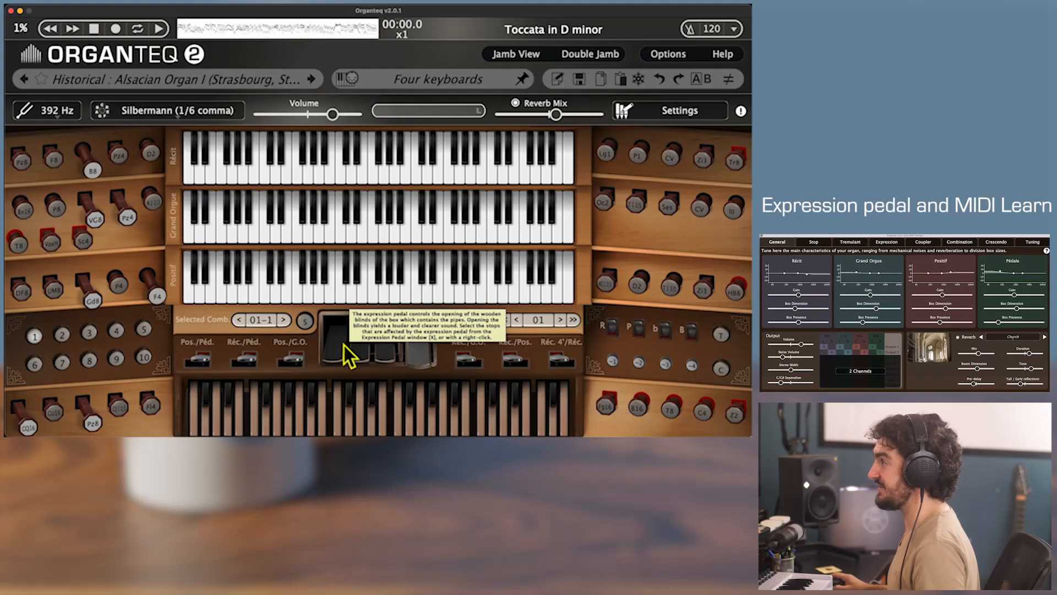
{"action": "left_click", "coordinate": [342, 348], "text": "super"}
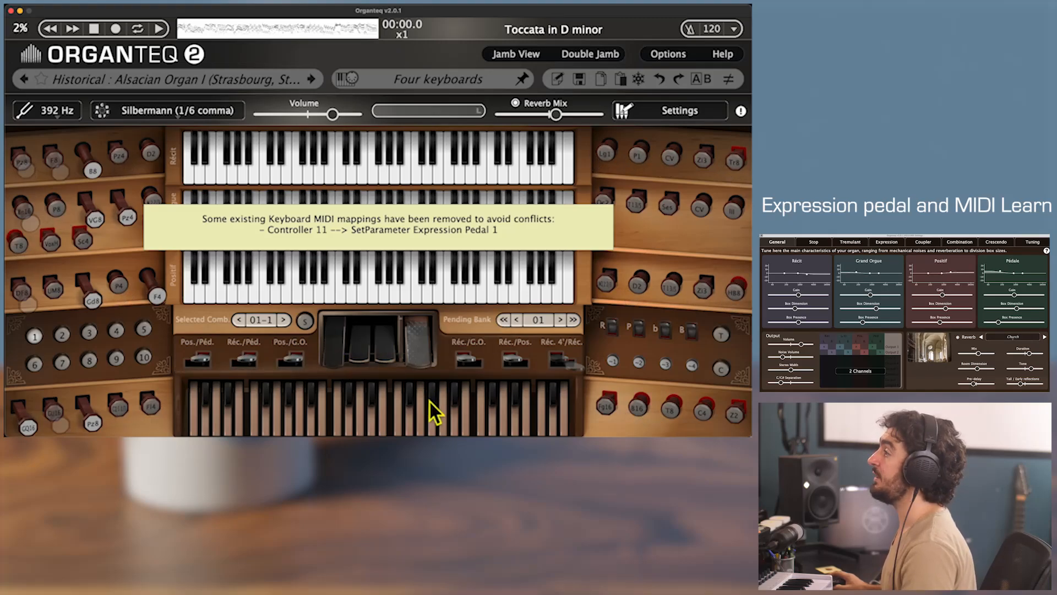
Unassign the MIDI event from the crescendo pedal and return the pedal to its resting position.
{"action": "right_click", "coordinate": [425, 359]}
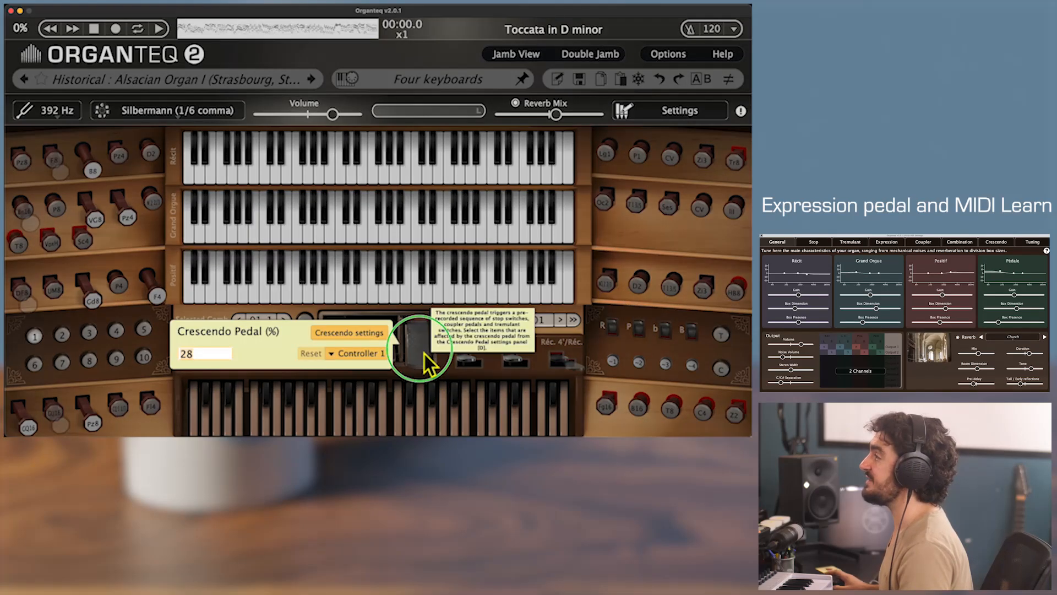
{"action": "left_click", "coordinate": [364, 354]}
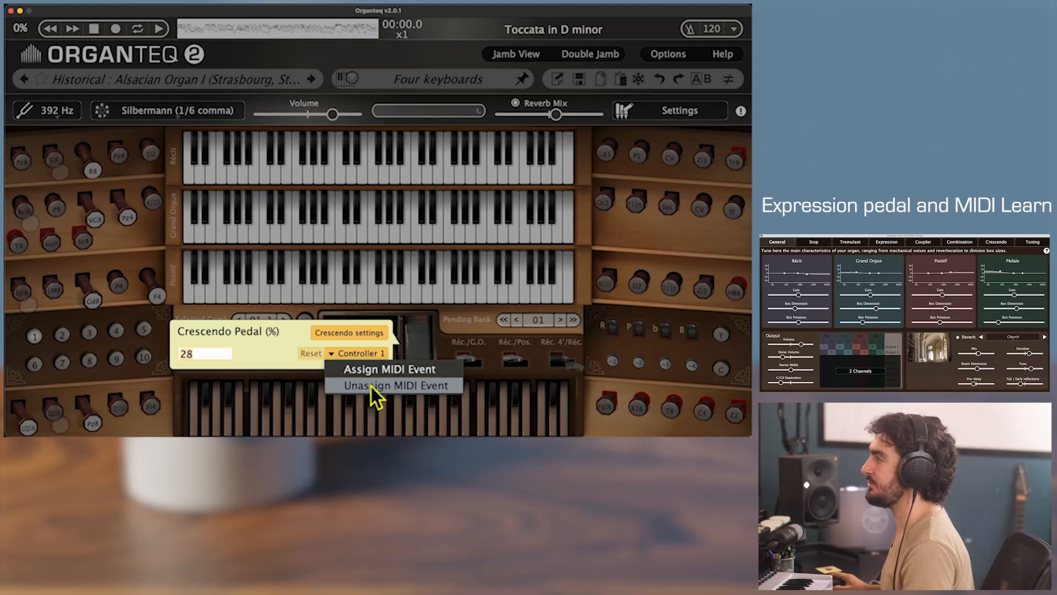
{"action": "left_click", "coordinate": [371, 385]}
{"action": "left_click", "coordinate": [424, 320]}
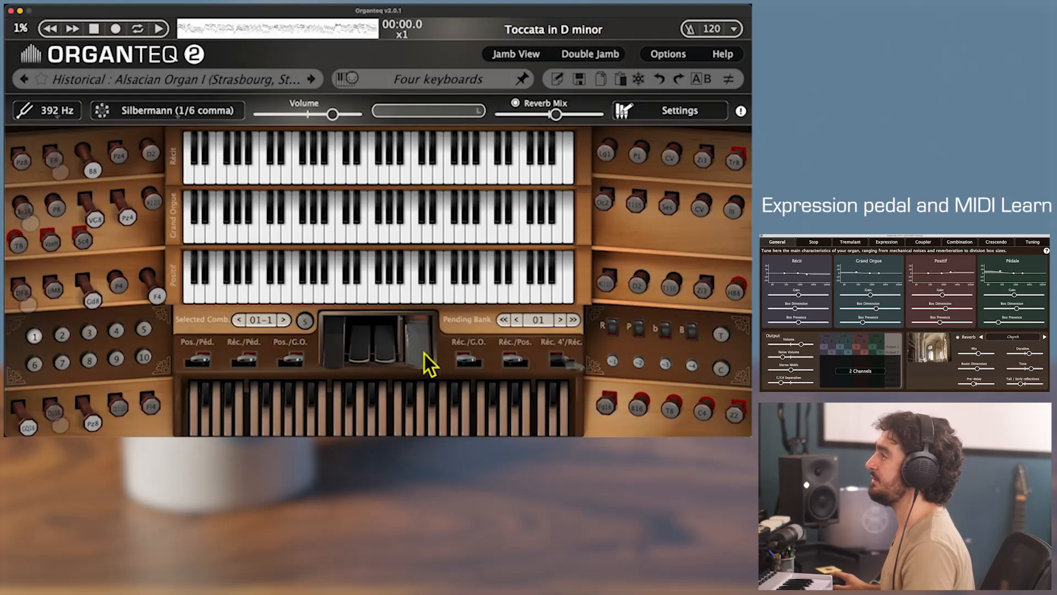
{"action": "left_click_drag", "start_coordinate": [423, 355], "coordinate": [422, 440]}
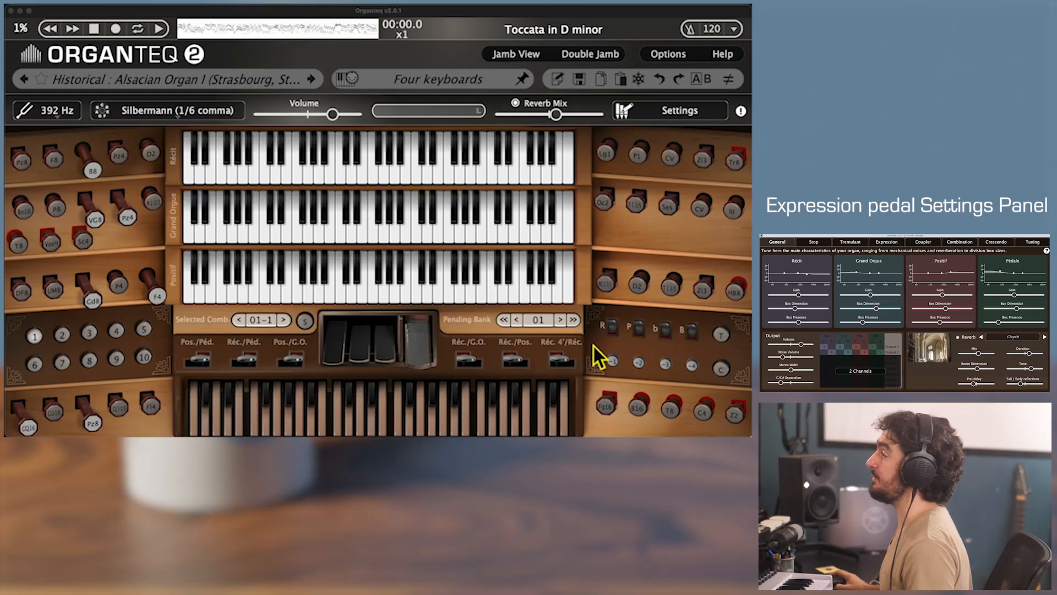
Display the Expression settings and check Expression Pedal 1's value and MIDI assignment on the console.
{"action": "left_click", "coordinate": [893, 242]}
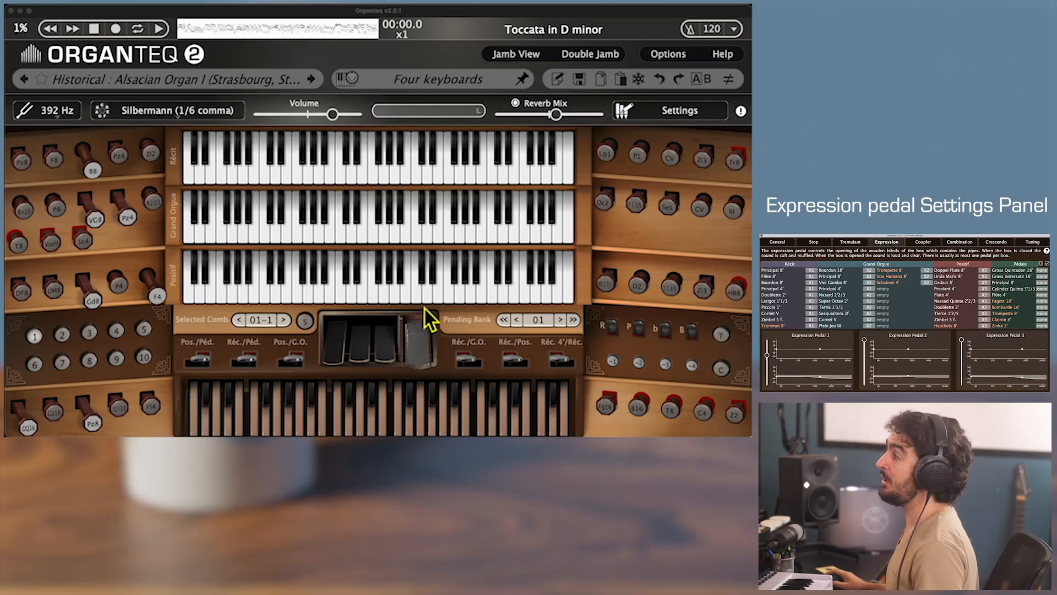
{"action": "right_click", "coordinate": [332, 343]}
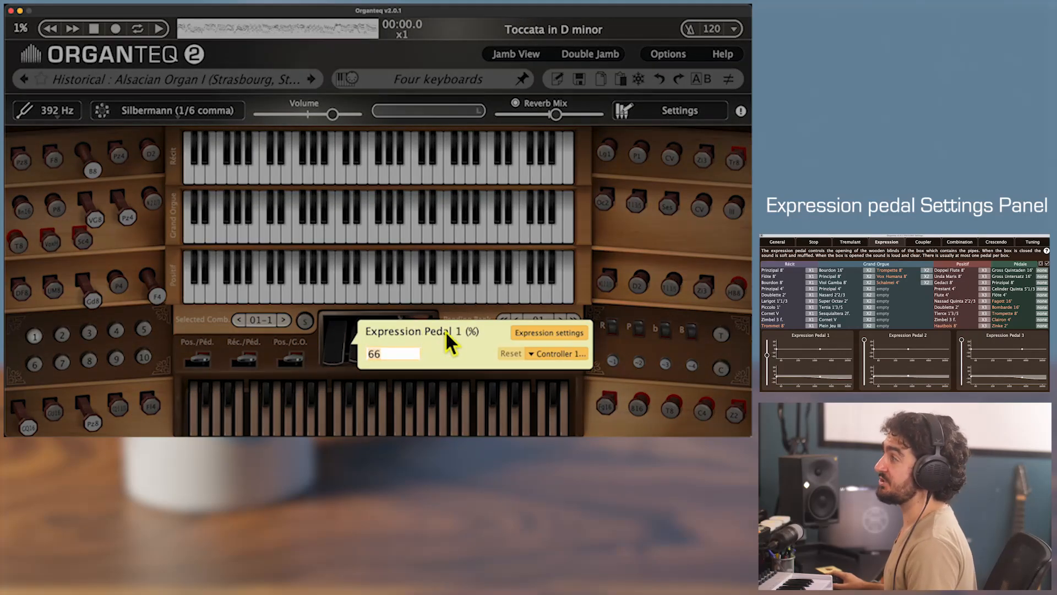
{"action": "left_click", "coordinate": [585, 307]}
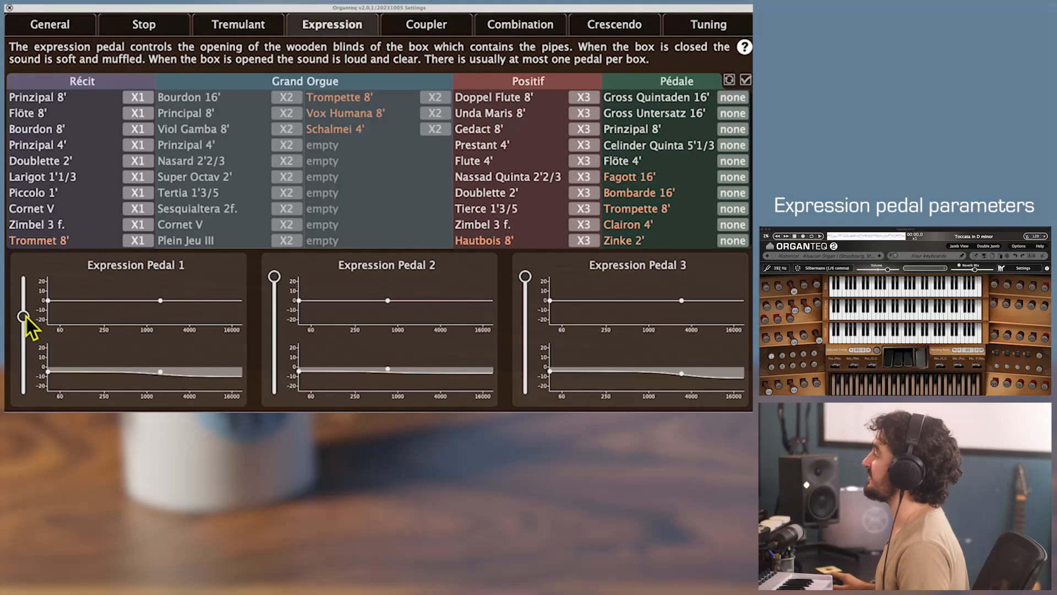
Move Expression Pedal 1 to its fully open position and then to fully closed.
{"action": "left_click_drag", "start_coordinate": [24, 316], "coordinate": [35, 206]}
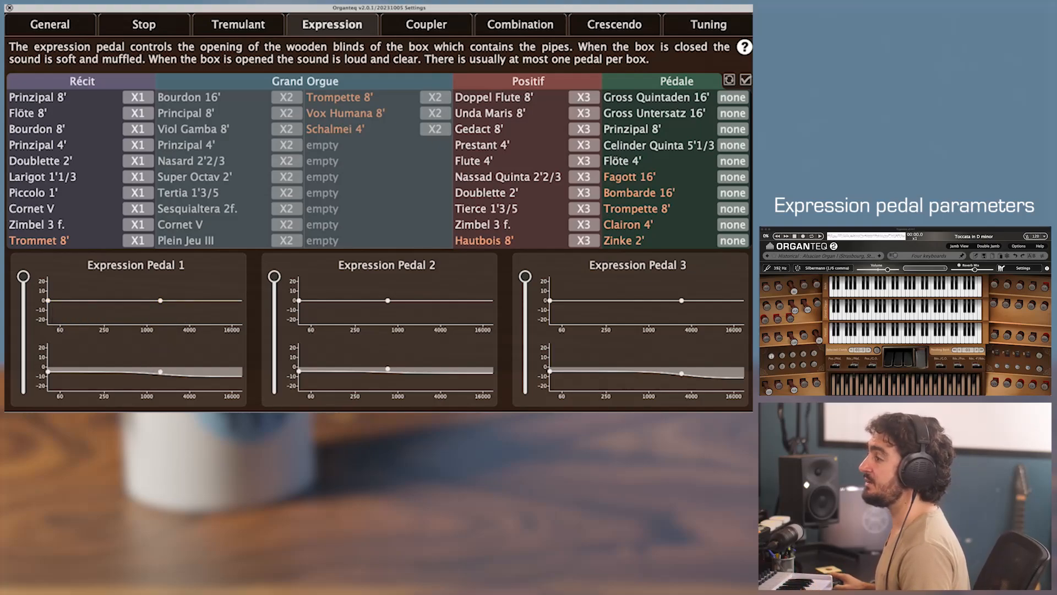
{"action": "left_click_drag", "start_coordinate": [23, 276], "coordinate": [23, 394]}
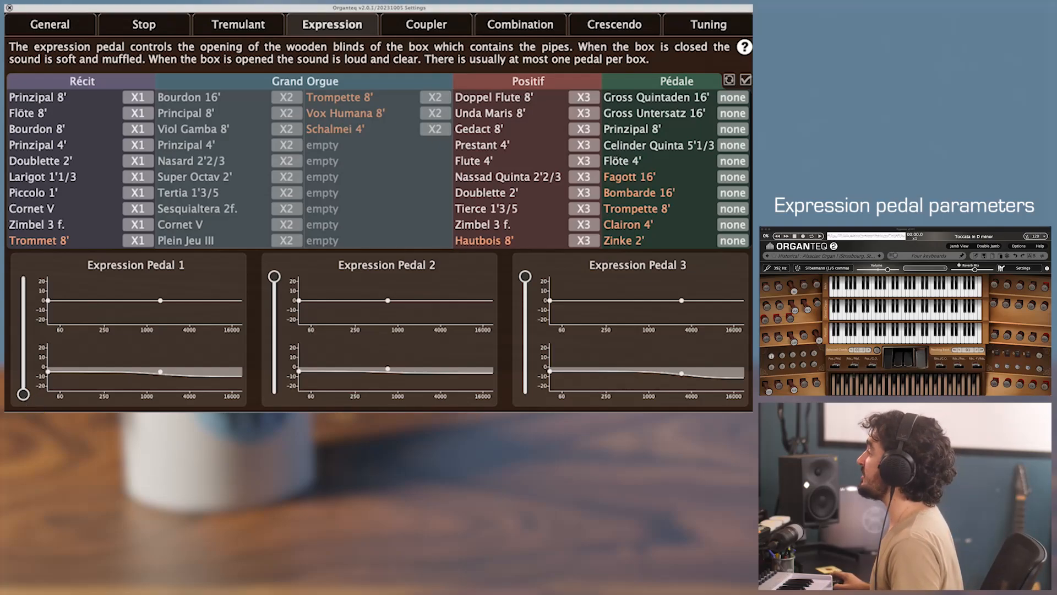
Shift Expression Pedal 1's upper shelving filter in the upper graph to about 1200 Hz, trying a boost before lowering it to about 1.5 dB.
{"action": "left_click", "coordinate": [51, 302]}
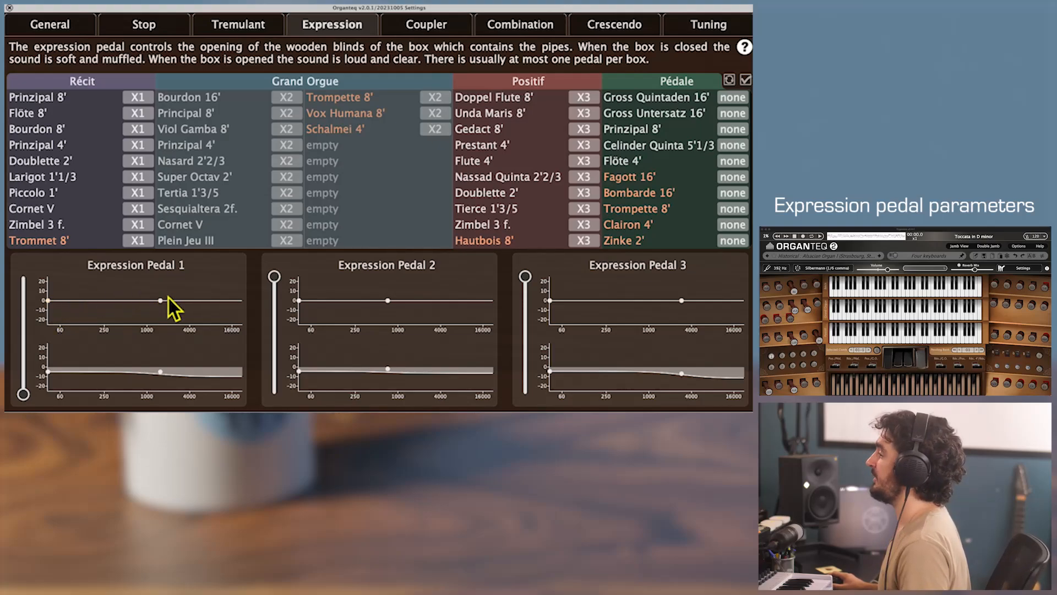
{"action": "left_click_drag", "start_coordinate": [167, 300], "coordinate": [164, 301]}
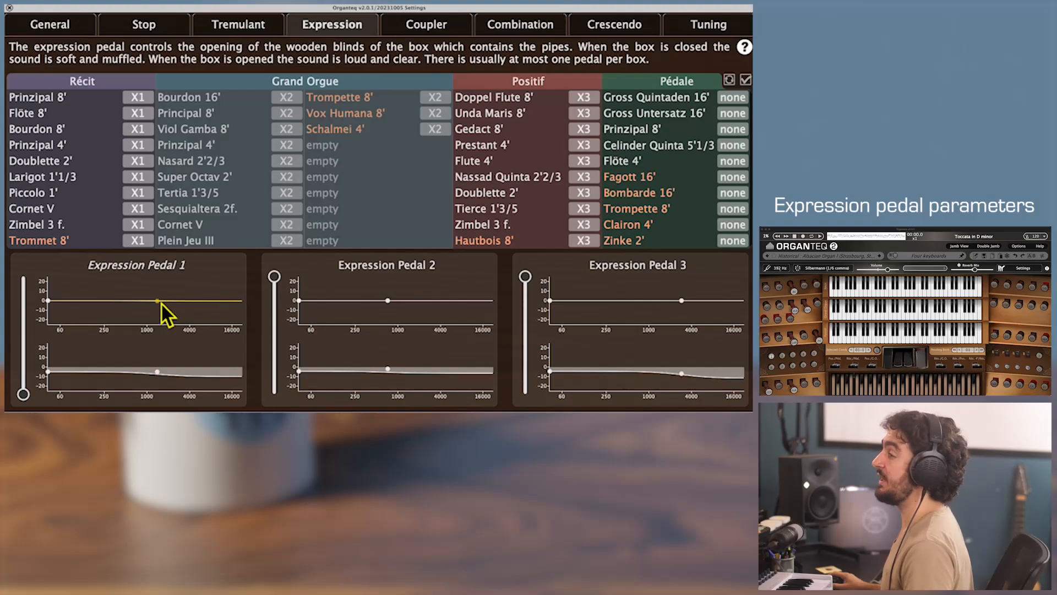
{"action": "left_click_drag", "start_coordinate": [161, 302], "coordinate": [164, 294]}
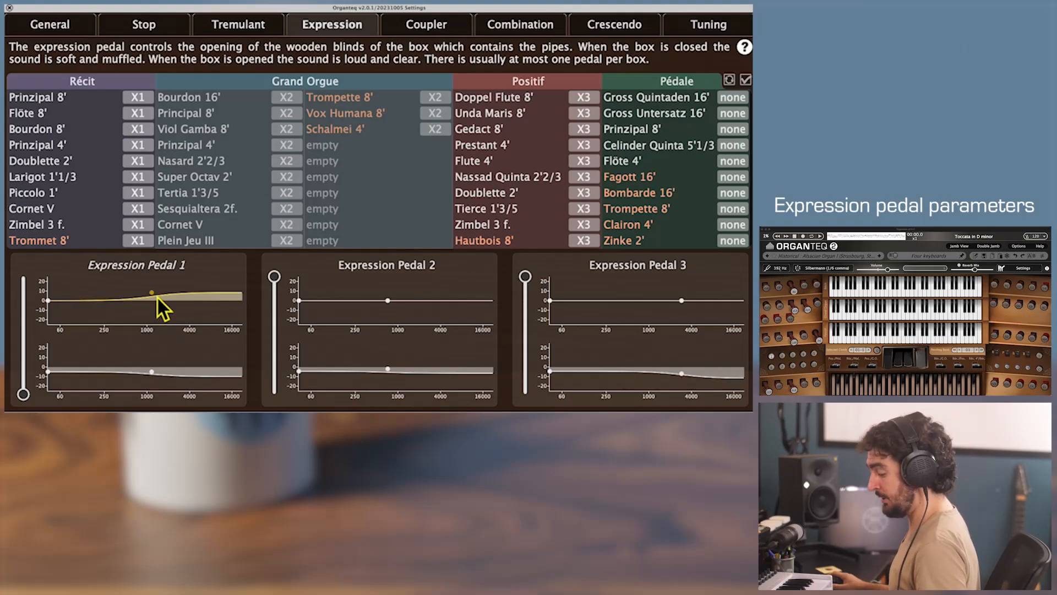
{"action": "key", "text": "shift"}
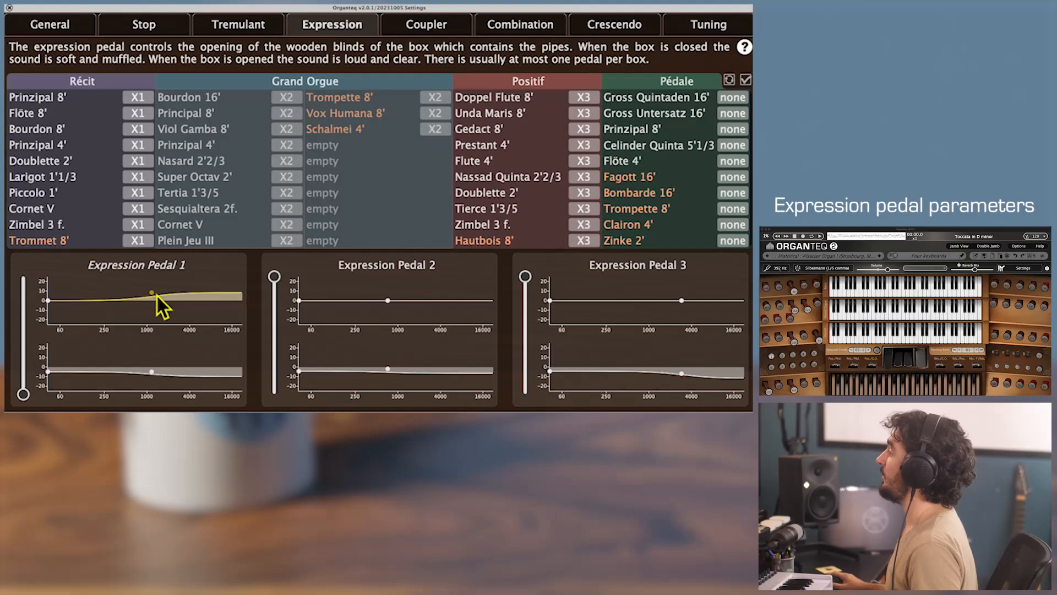
{"action": "mouse_move", "coordinate": [156, 294]}
{"action": "left_mouse_down"}
{"action": "mouse_move", "coordinate": [231, 300]}
{"action": "mouse_move", "coordinate": [107, 300]}
{"action": "mouse_move", "coordinate": [163, 296]}
{"action": "mouse_move", "coordinate": [160, 358]}
{"action": "mouse_move", "coordinate": [153, 240]}
{"action": "mouse_move", "coordinate": [156, 300]}
{"action": "left_mouse_up"}
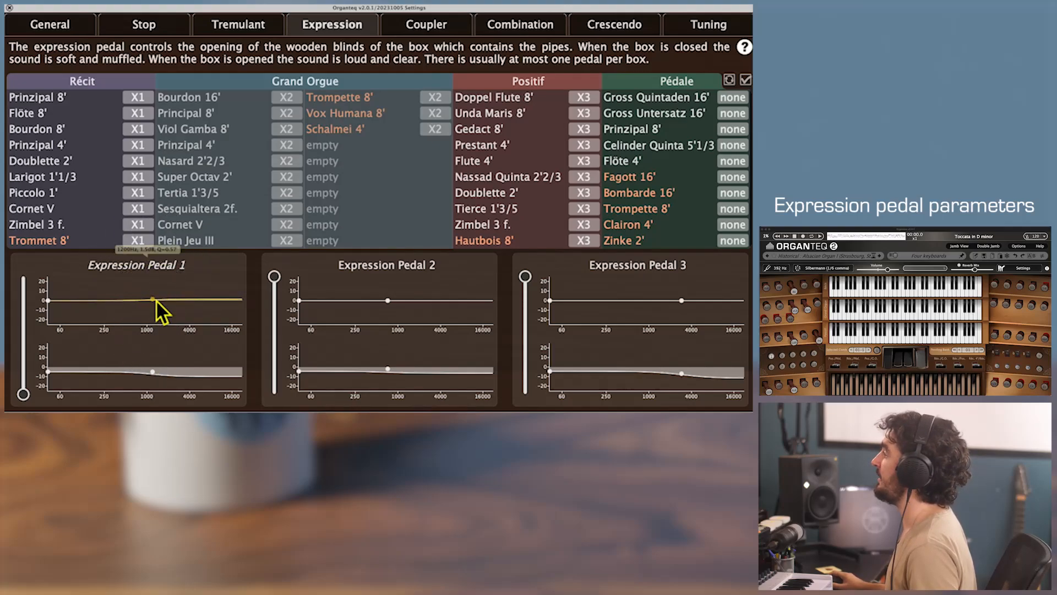
Set the gain of Expression Pedal 1's upper shelving filter to 0.
{"action": "double_click", "coordinate": [154, 299]}
{"action": "left_click", "coordinate": [124, 248]}
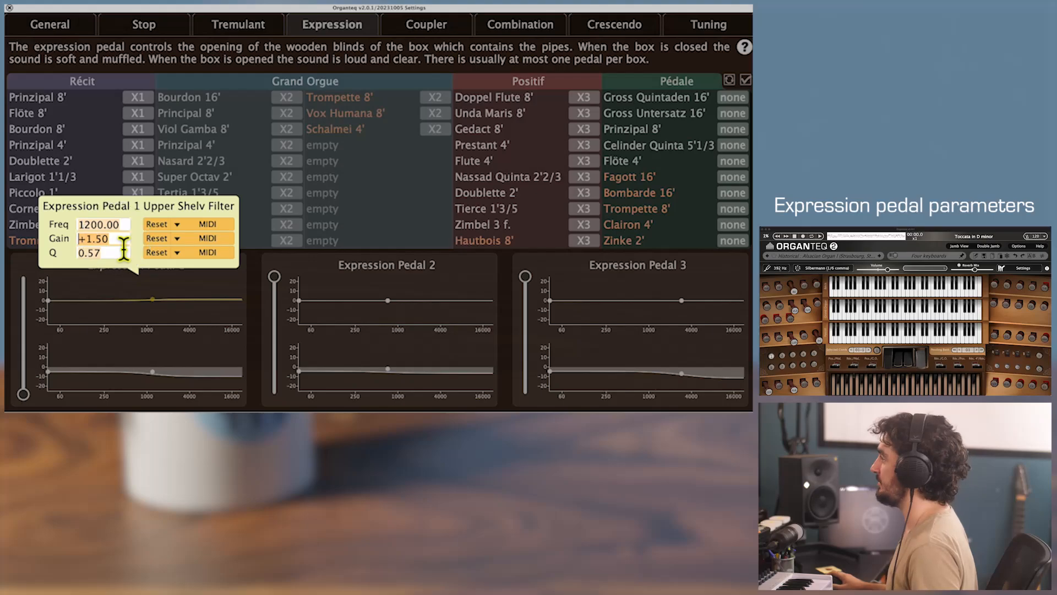
{"action": "key", "text": "BackSpace"}
{"action": "key", "text": "Return"}
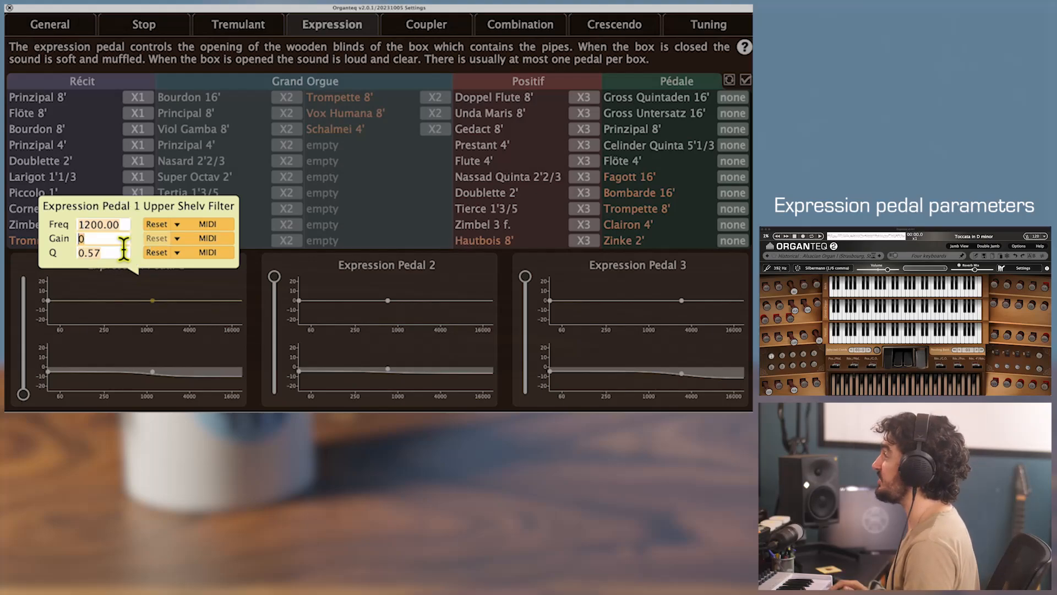
{"action": "left_click", "coordinate": [139, 298]}
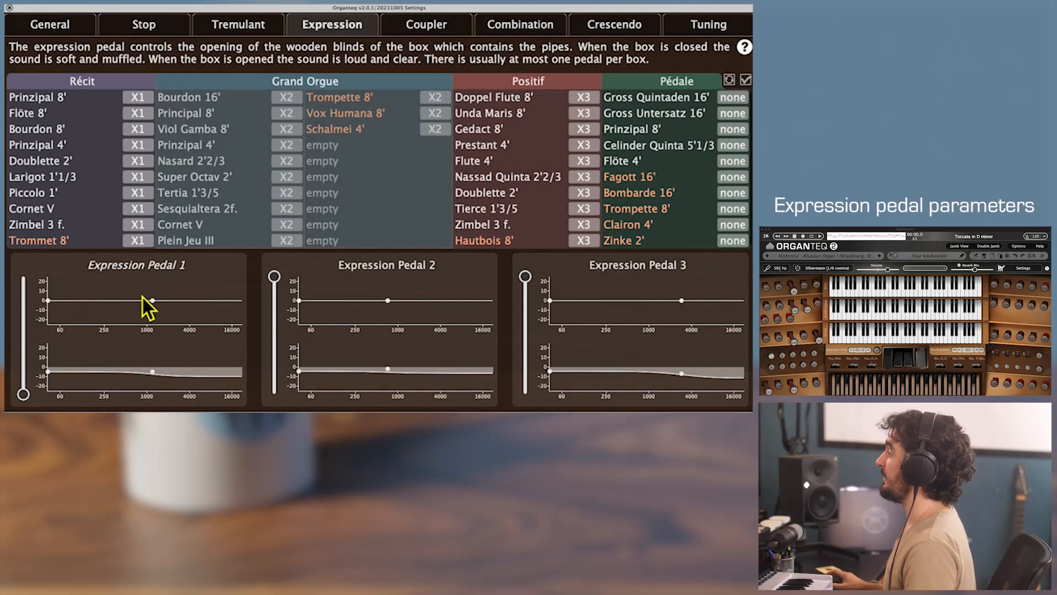